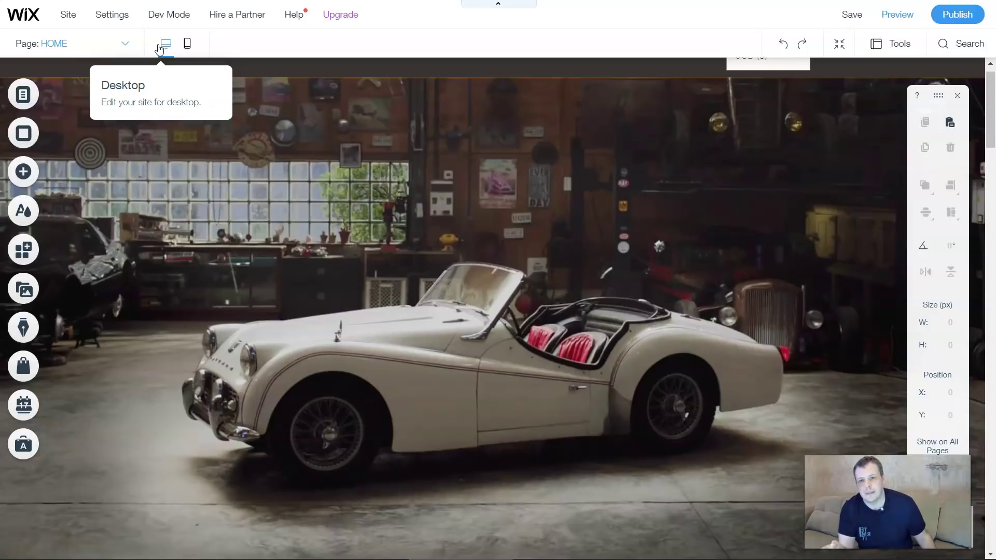
Switch the editor to the mobile layout and select the strips and SERVICES anchor below the header
left_click(190, 47)
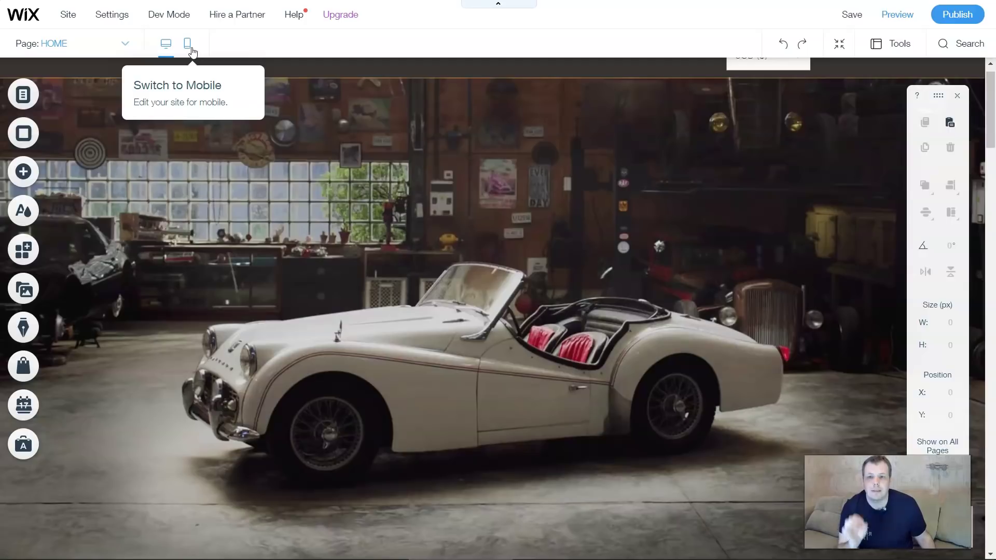
left_click(188, 47)
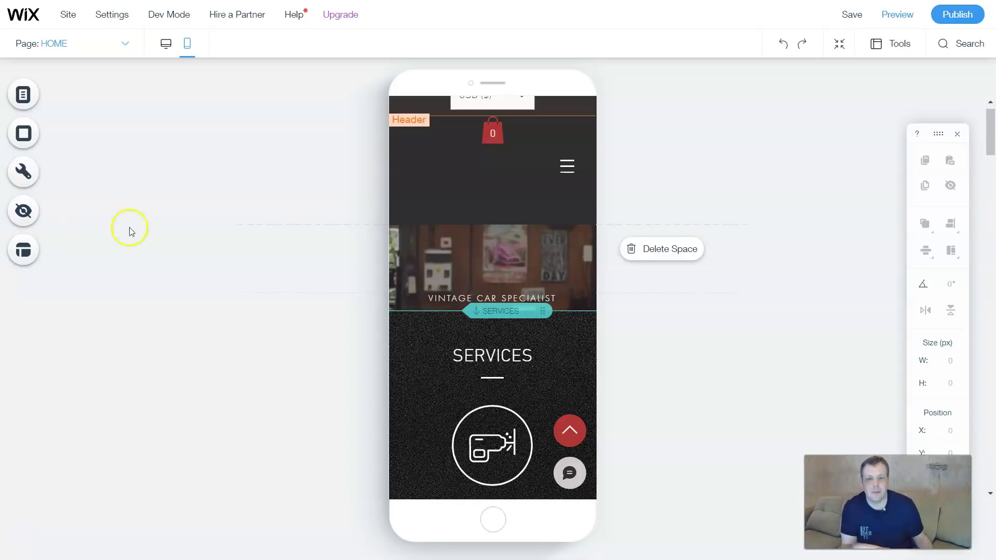
left_click(348, 227)
left_click(667, 271)
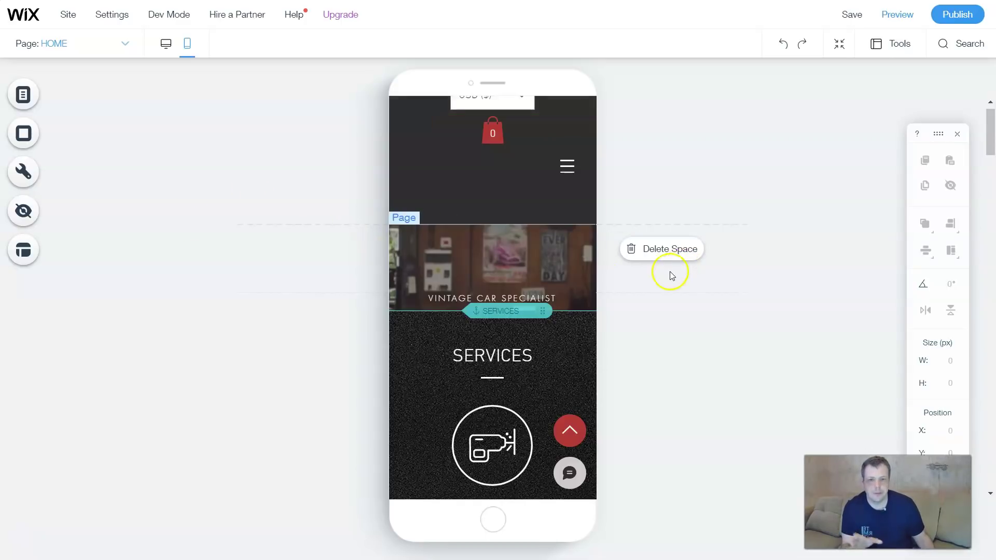
left_click(532, 311)
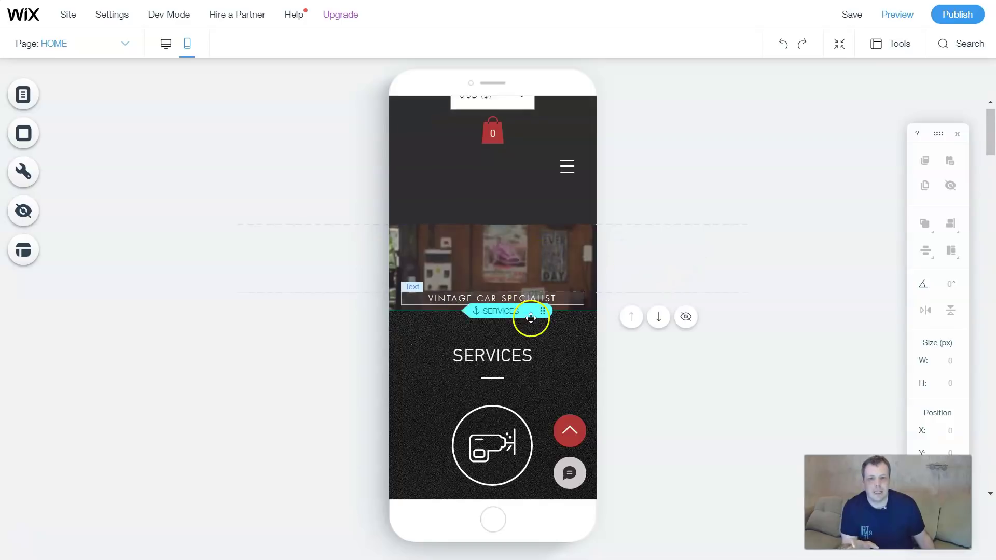
left_click(539, 244)
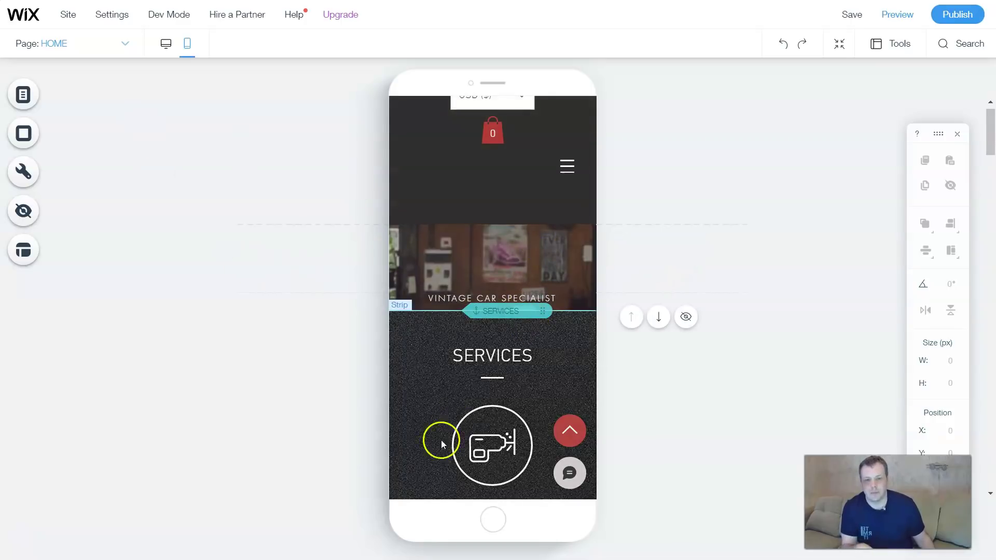
Scroll down the mobile HOME page to inspect the Back to Top button
scroll(567, 369, "down", 5)
scroll(534, 279, "down", 15)
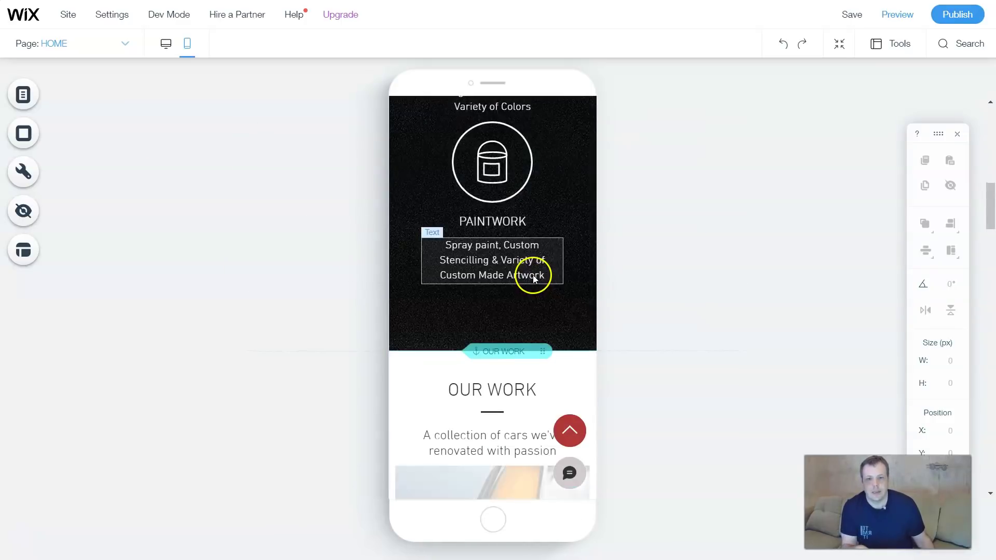
scroll(534, 278, "down", 4)
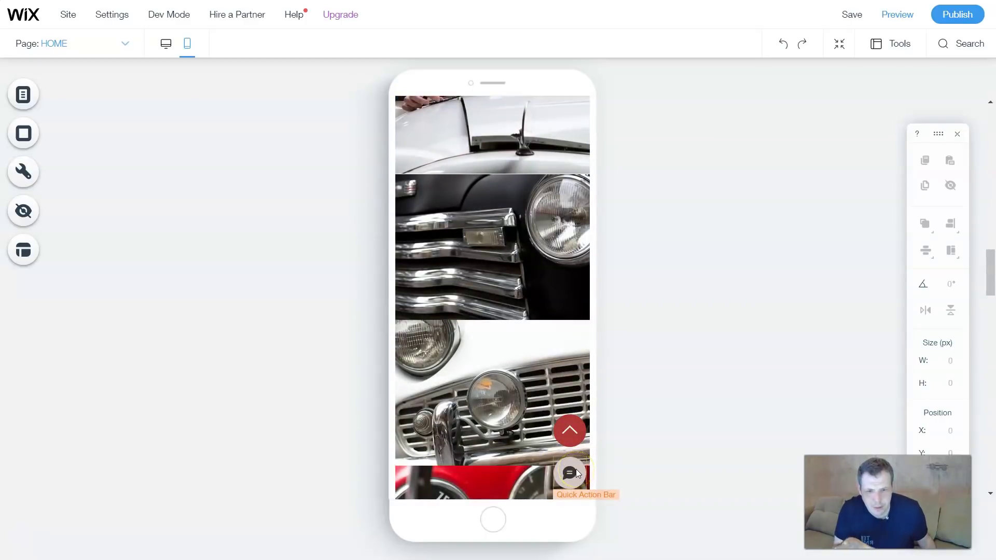
left_click(568, 435)
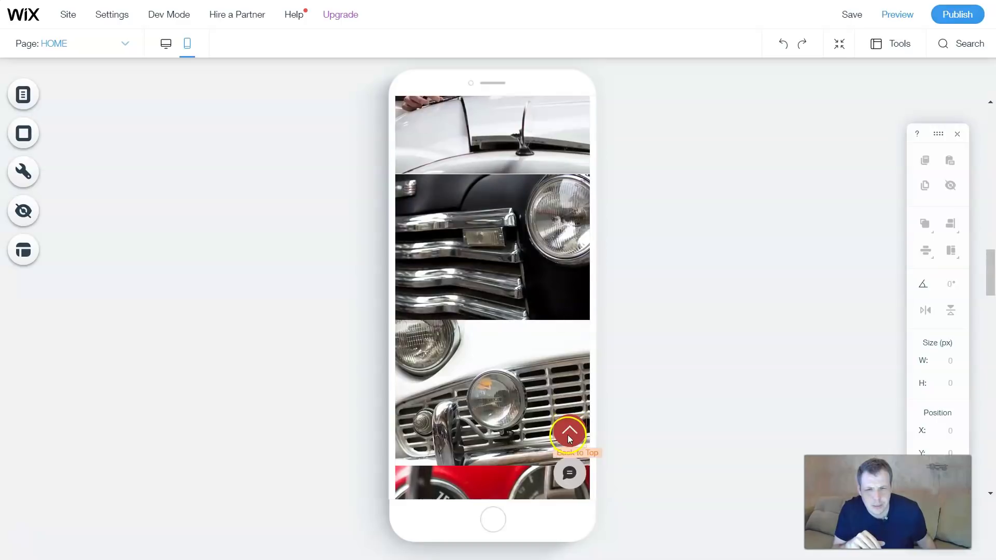
left_click(449, 353)
scroll(449, 352, "up", 10)
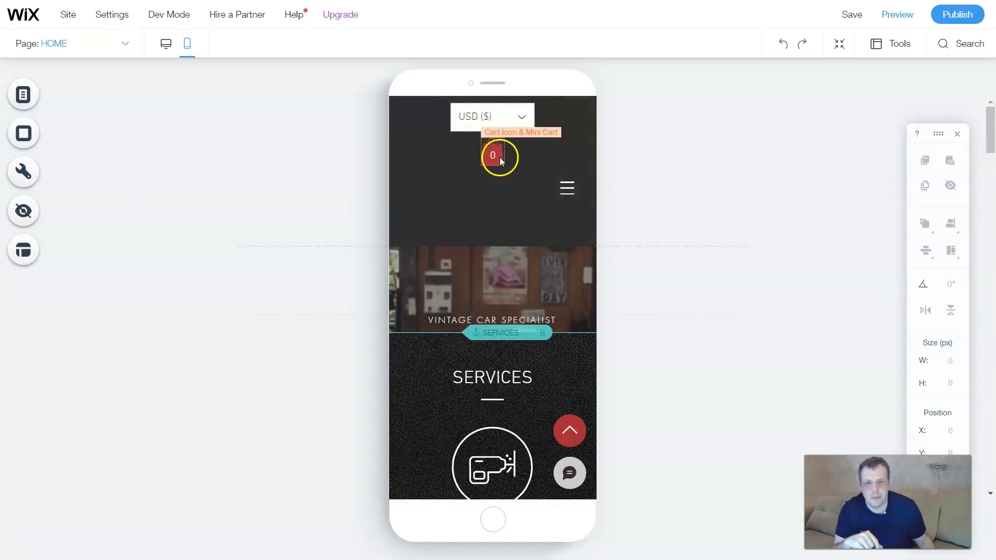
Drag the cart icon to the mobile header's left side, then select the header, page strip and SERVICES anchor
left_click_drag(497, 157, 421, 180)
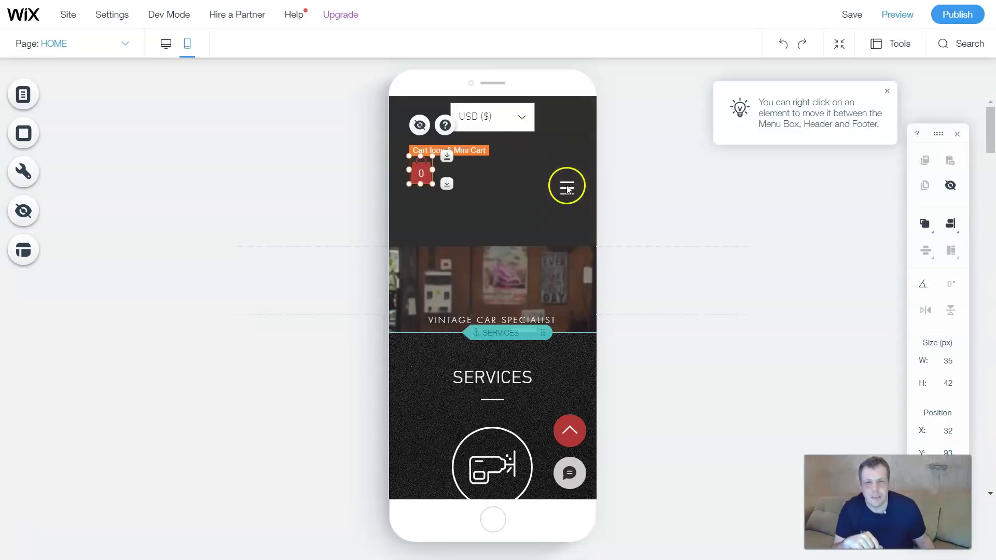
left_click(512, 196)
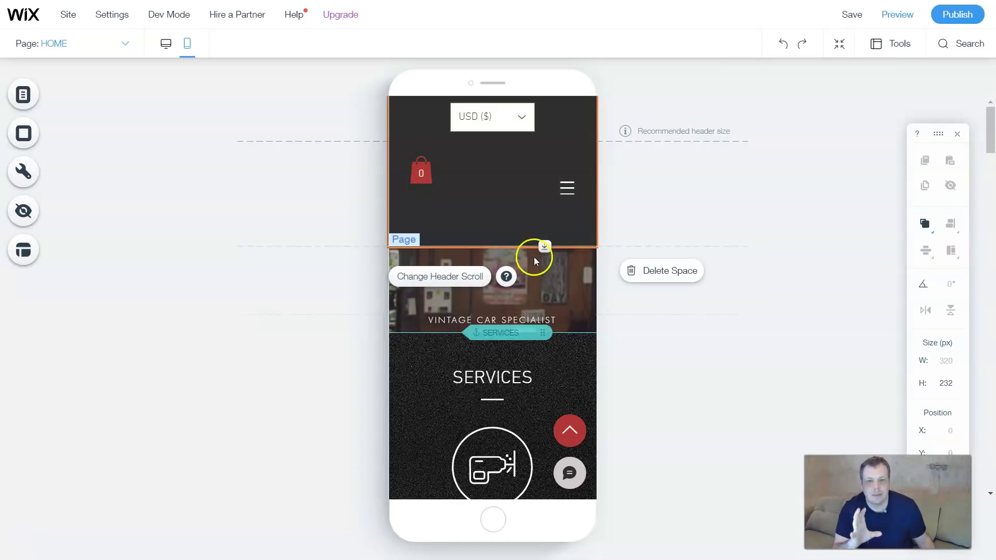
left_click(533, 269)
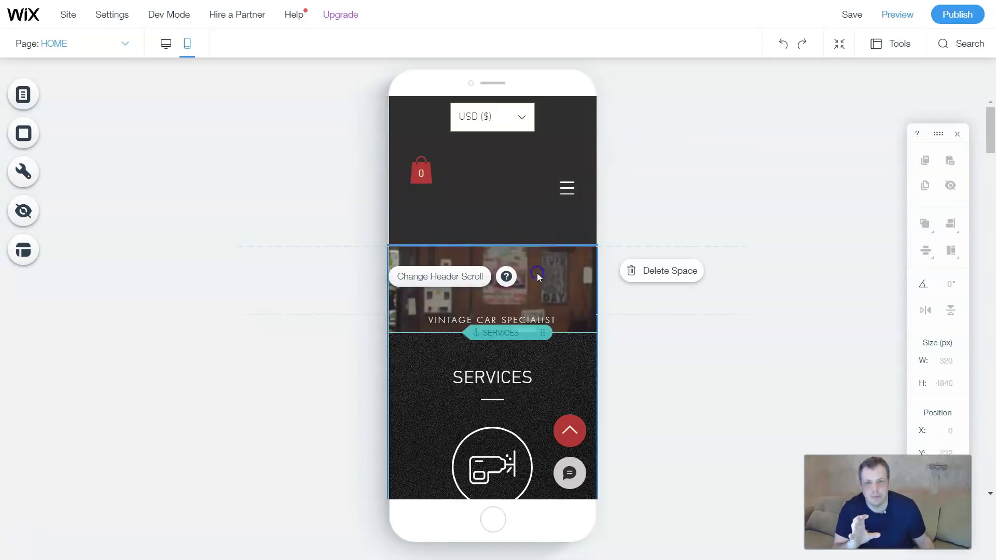
left_click_drag(538, 283, 540, 248)
left_click(580, 329)
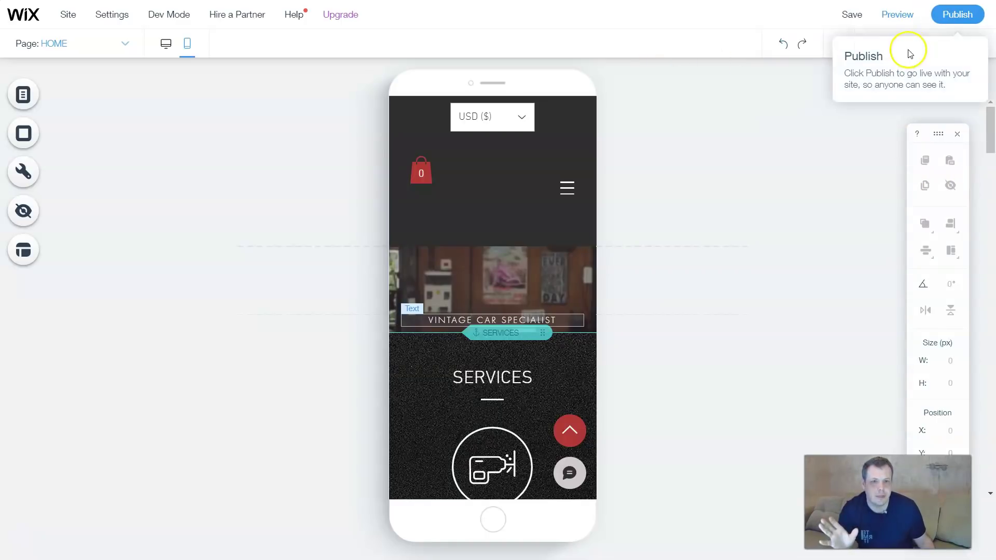
Toggle Layers, Rulers and Snap to Objects on and back off in the Tools menu
left_click(897, 47)
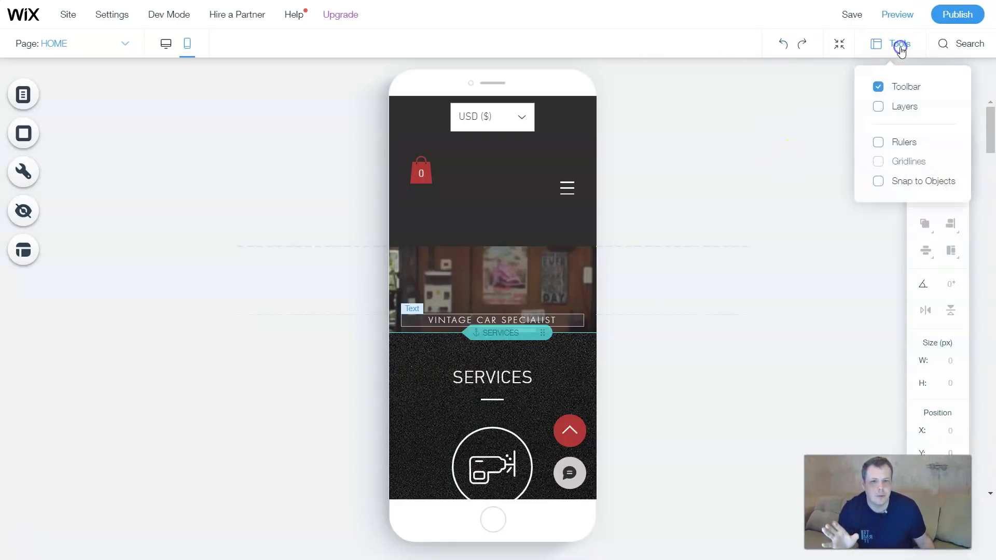
left_click(881, 108)
left_click(878, 142)
left_click(879, 181)
left_click(878, 181)
left_click(878, 142)
left_click(879, 107)
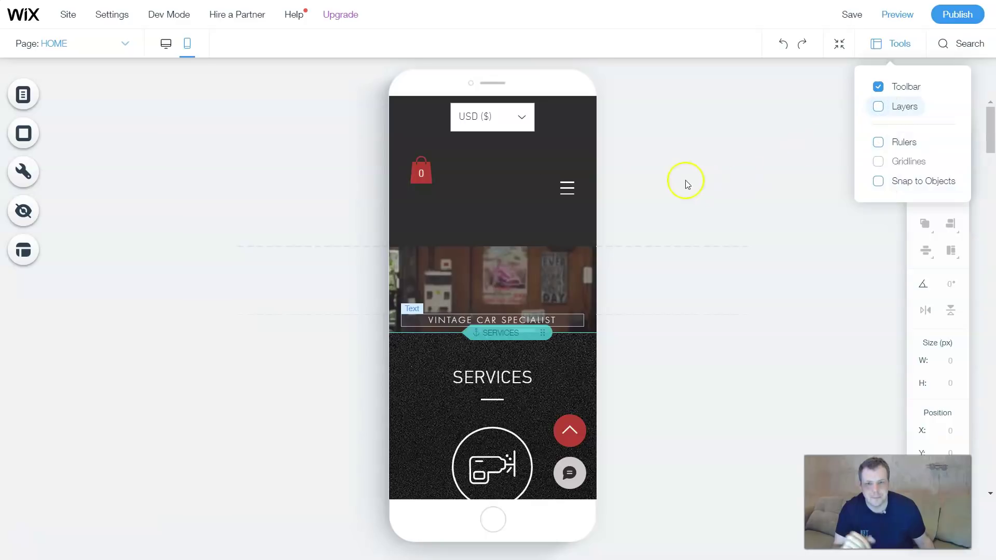
Browse the Bookings, Members, Blog and Store page tabs, then jump to SERVICES in Site Menu
left_click(36, 95)
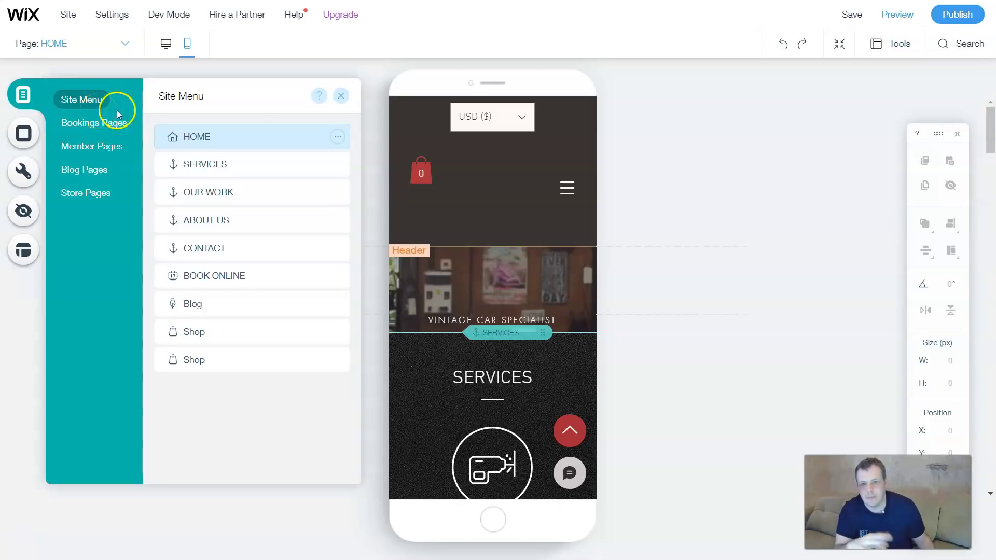
left_click(111, 134)
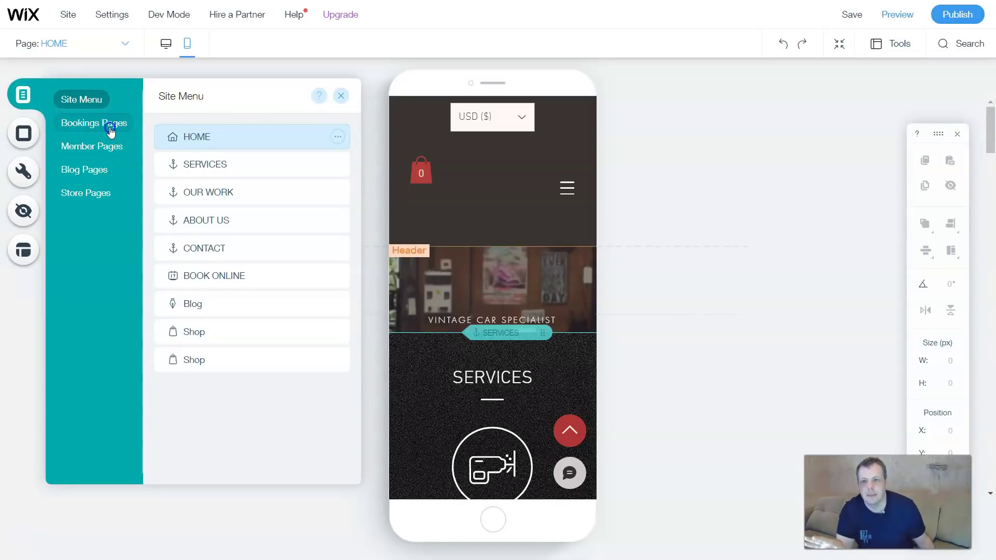
left_click(104, 150)
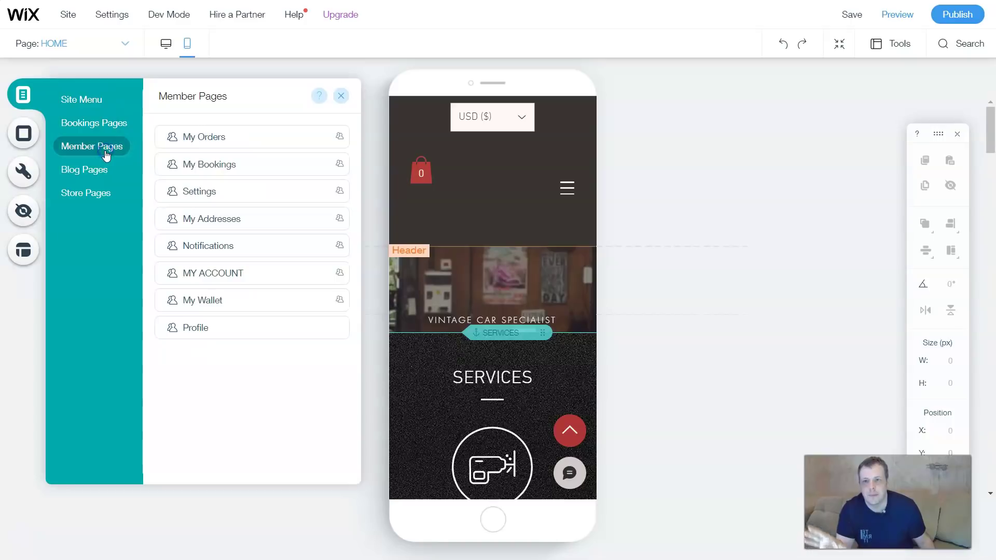
left_click(86, 179)
left_click(84, 193)
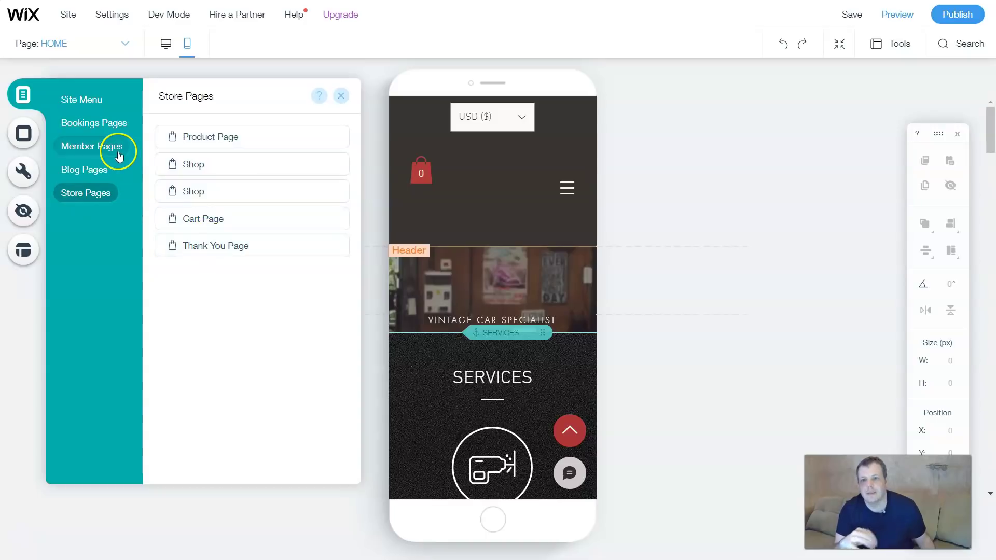
left_click(125, 125)
left_click(104, 102)
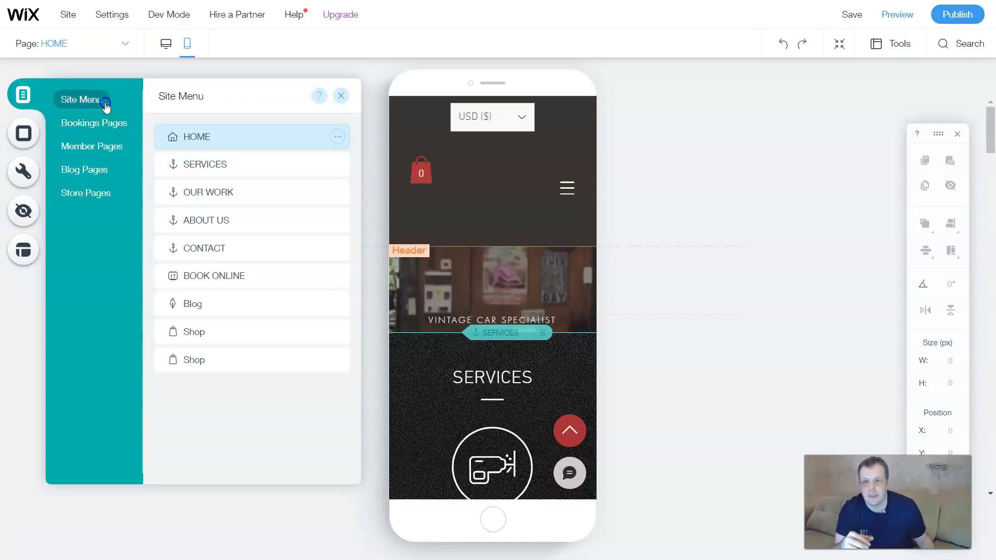
left_click(226, 165)
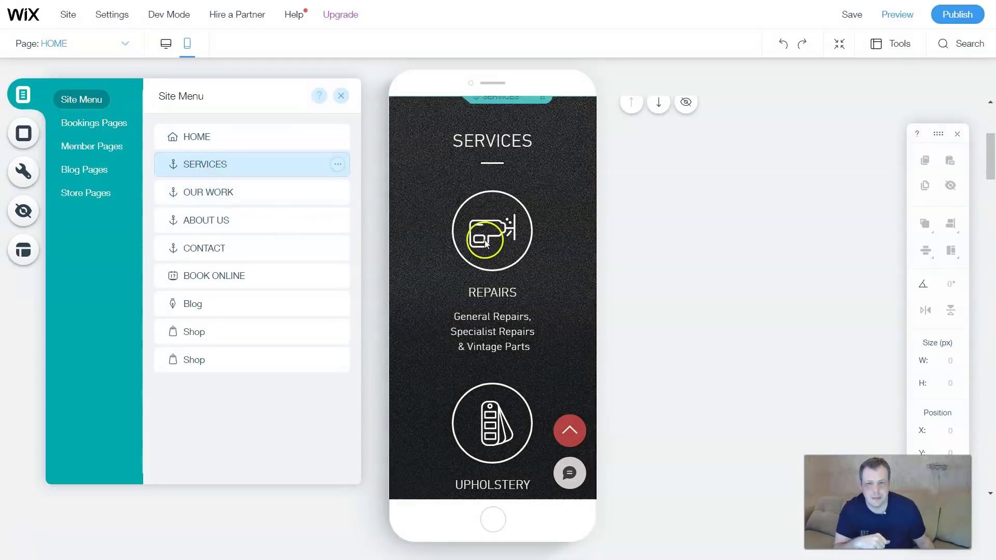
Move SERVICES down, hide the OUR WORK and SERVICES sections on mobile, and list hidden elements
left_click(659, 106)
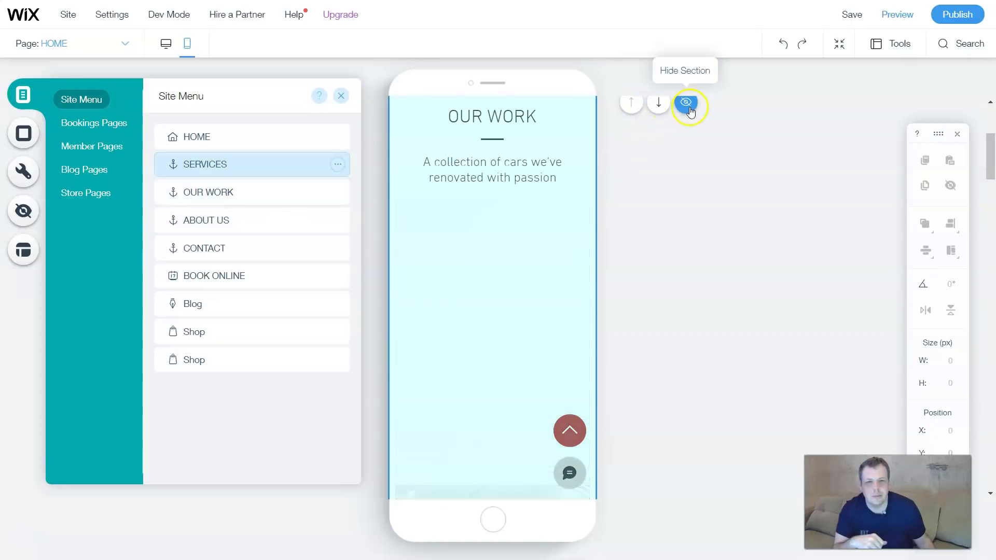
left_click(687, 104)
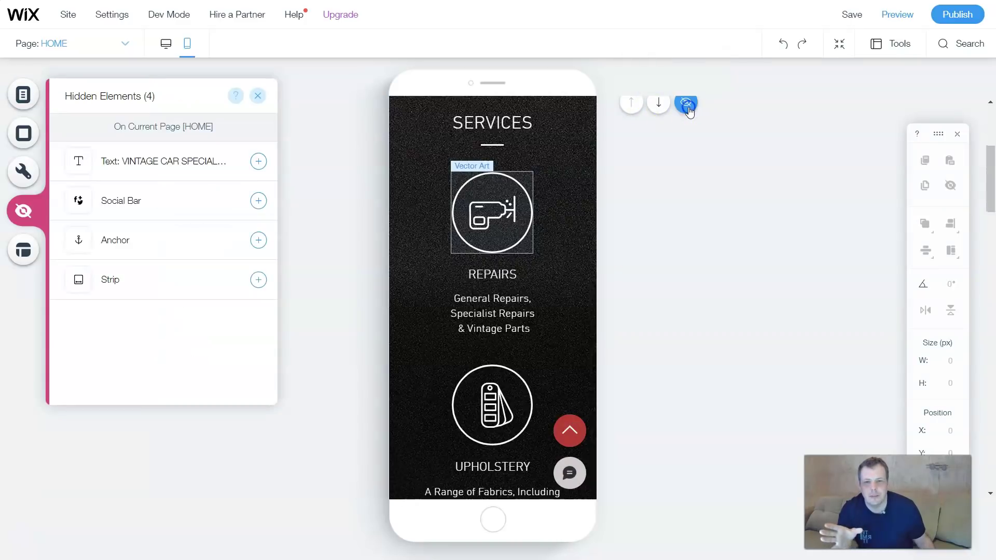
left_click(687, 105)
scroll(503, 176, "up", 5)
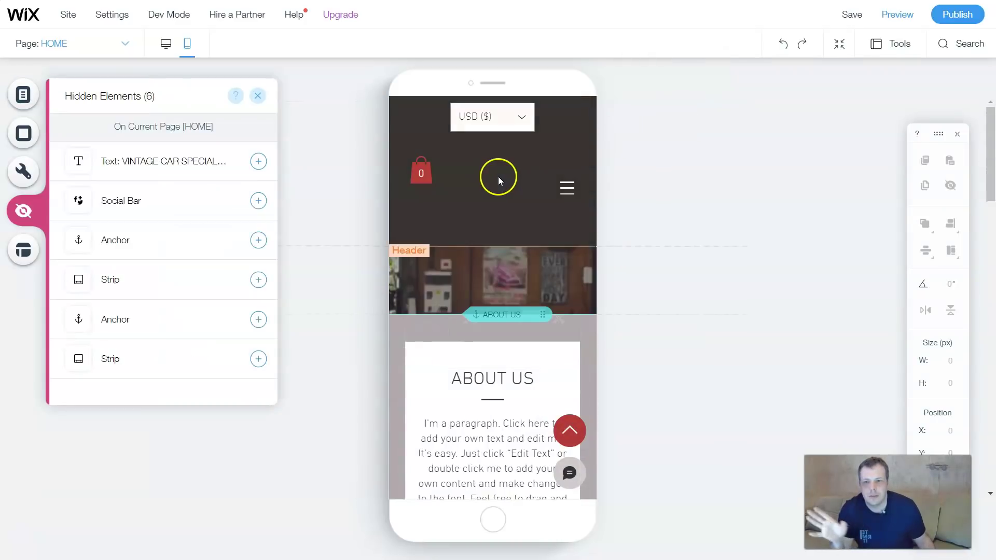
left_click(21, 99)
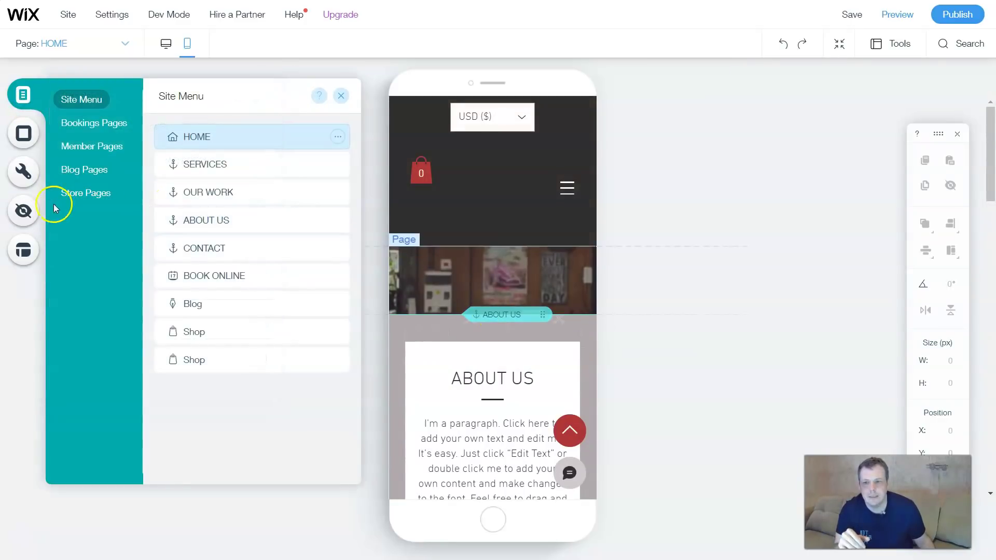
left_click(27, 218)
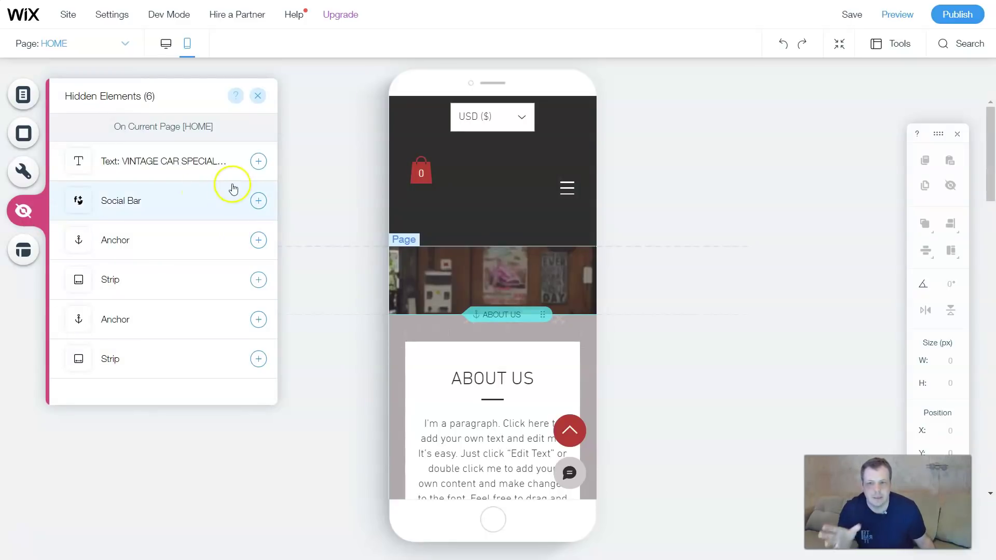
Unhide the VINTAGE CAR SPECIALIST text, social bar and both strips, then select the REPAIRS title
left_click(258, 162)
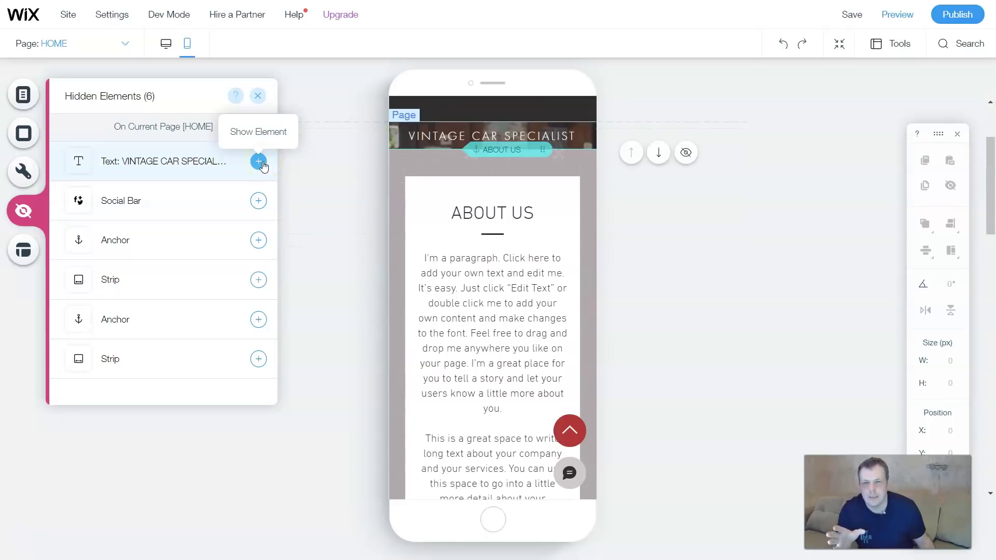
left_click(258, 202)
left_click(258, 161)
left_click(258, 205)
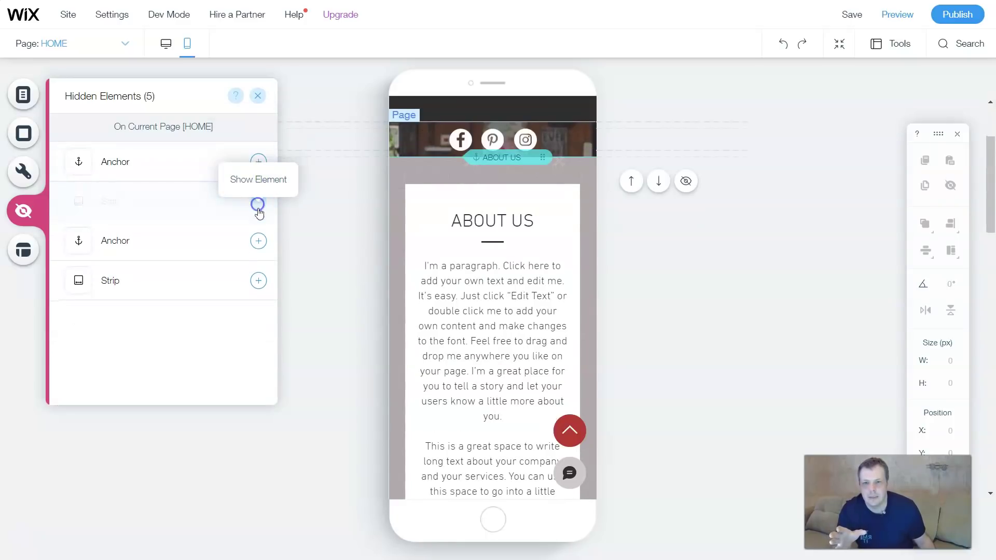
left_click(257, 243)
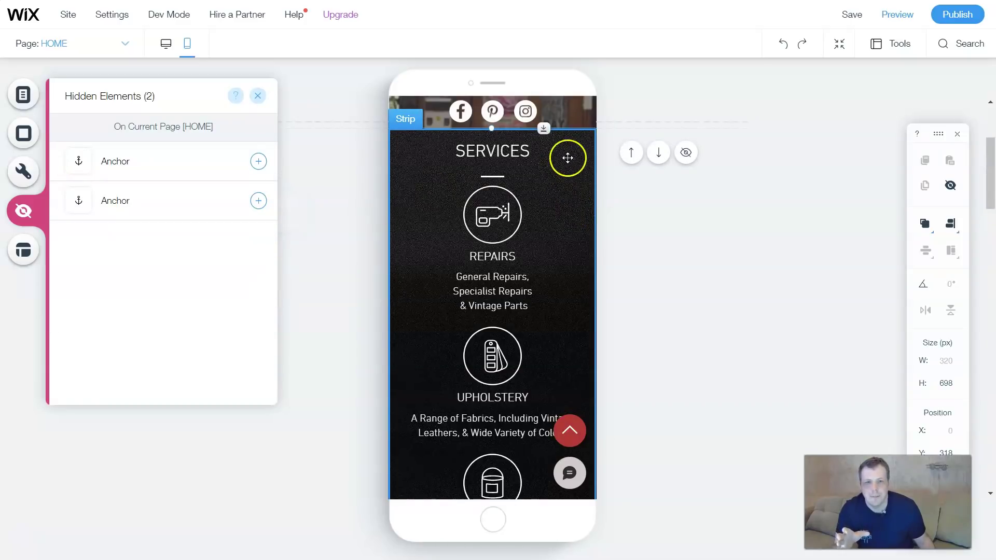
scroll(524, 186, "up", 5)
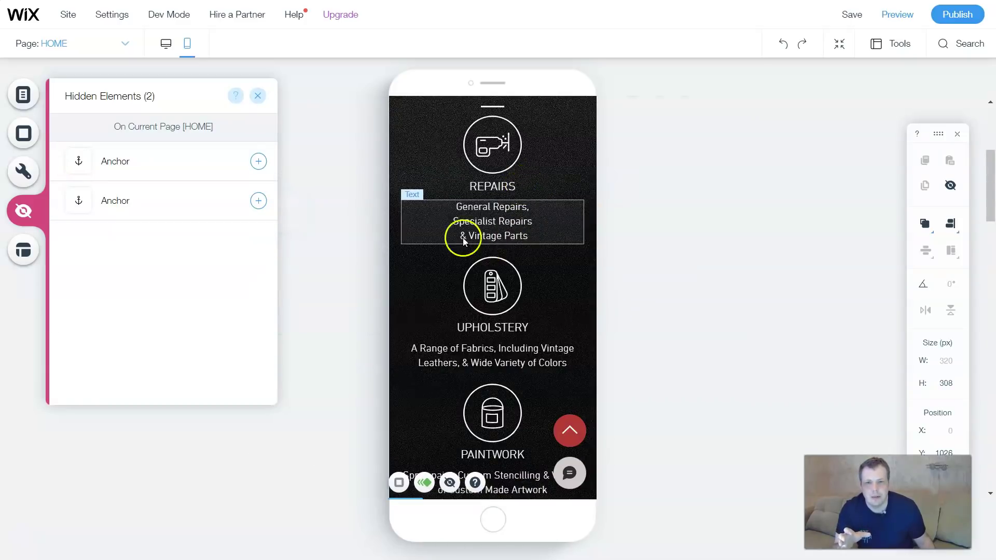
left_click(480, 189)
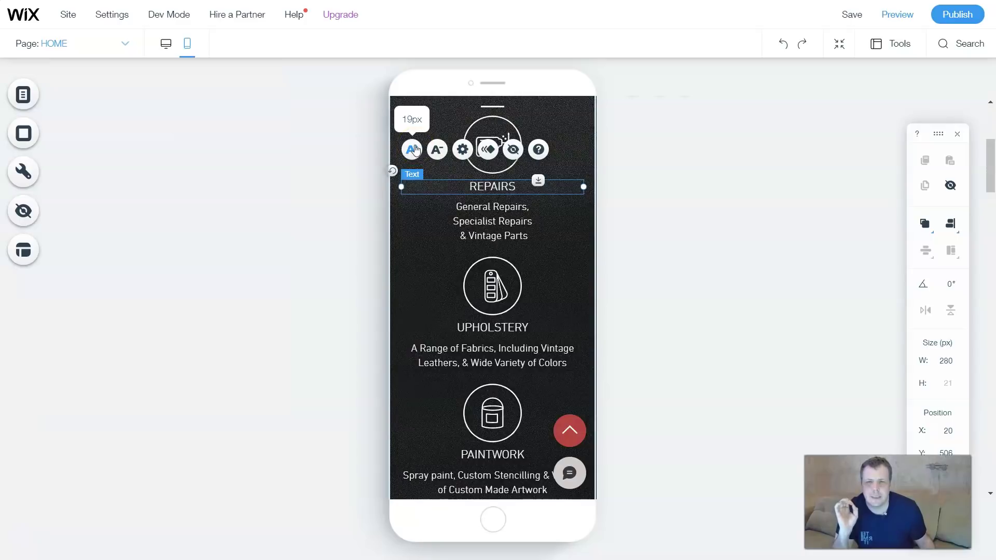
Shrink the REPAIRS title three times with A-, then enlarge it twice with A+
left_click(436, 151)
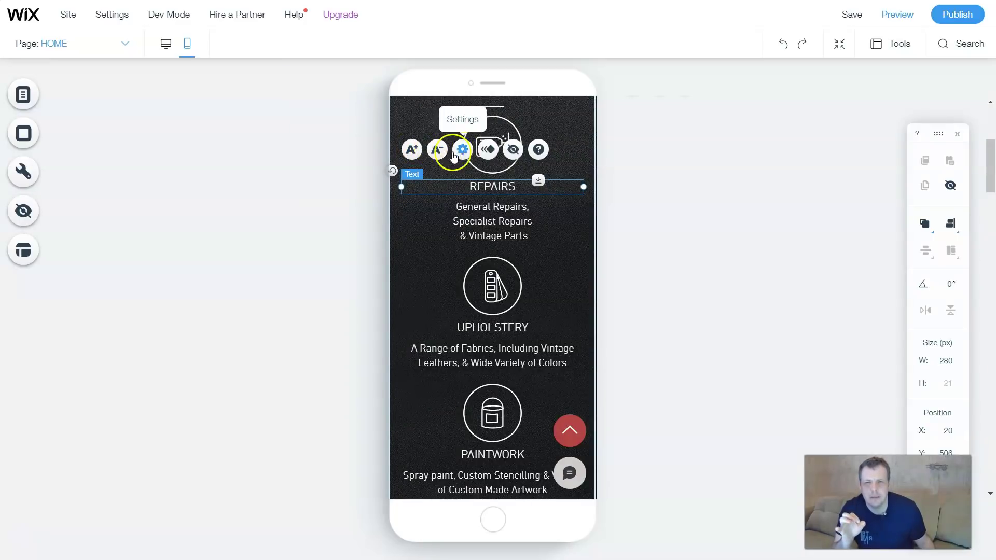
left_click(437, 151)
left_click(443, 154)
left_click(413, 150)
left_click(412, 150)
Set the REPAIRS font size to 48 in its mobile text settings, testing alignments and ending centred
left_click(462, 150)
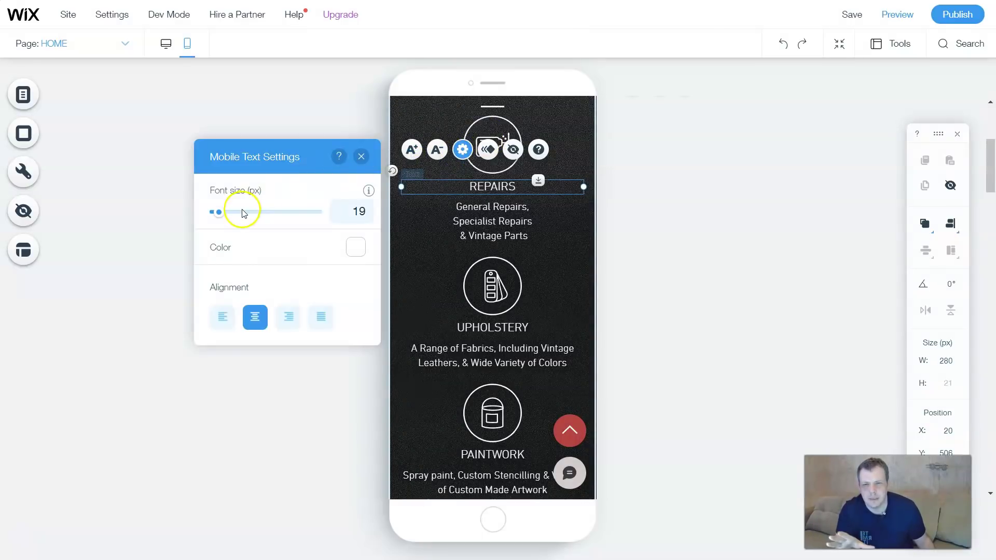
left_click(241, 212)
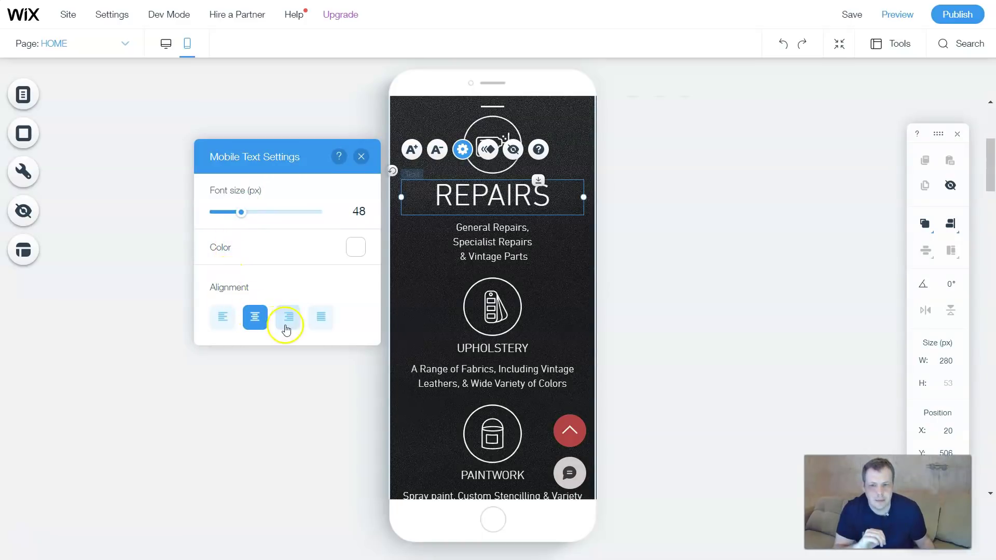
left_click(222, 316)
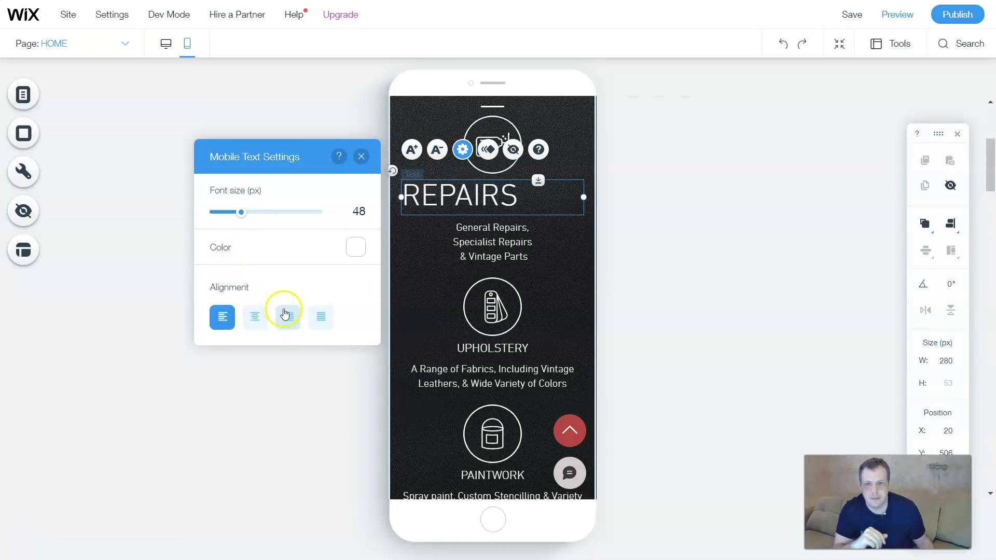
left_click(288, 317)
left_click(256, 318)
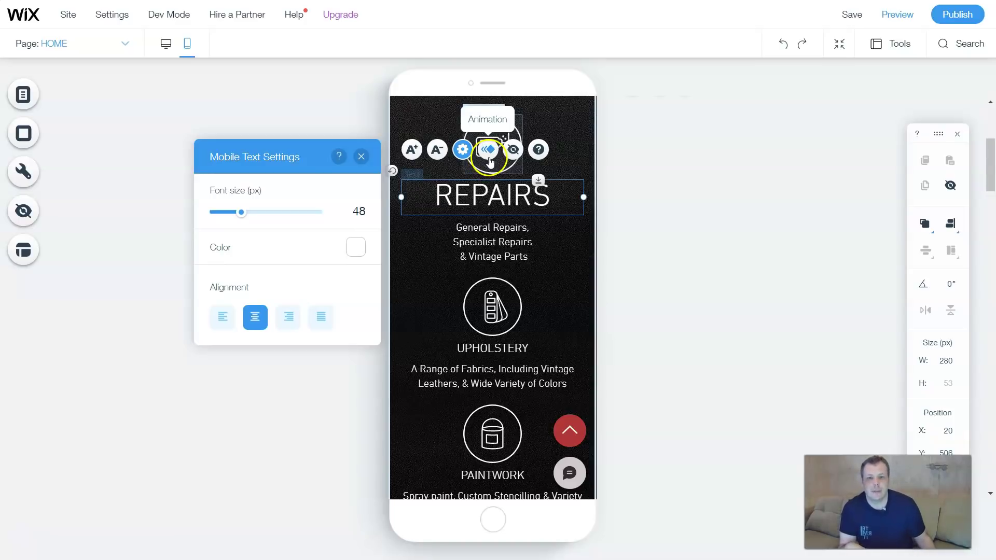
Hide the REPAIRS title on mobile, locate it in Hidden Elements, and show the Site Menu pages
left_click(490, 158)
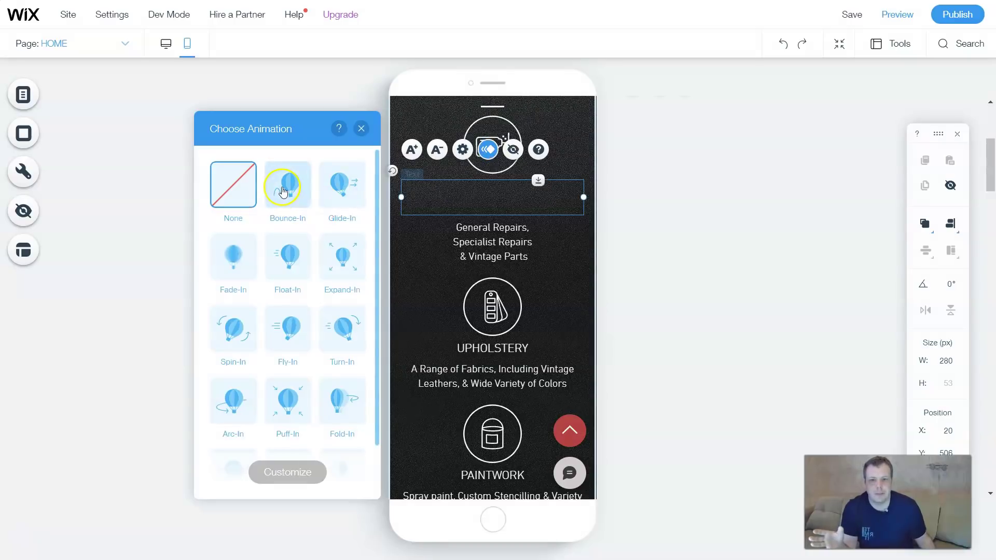
left_click(524, 156)
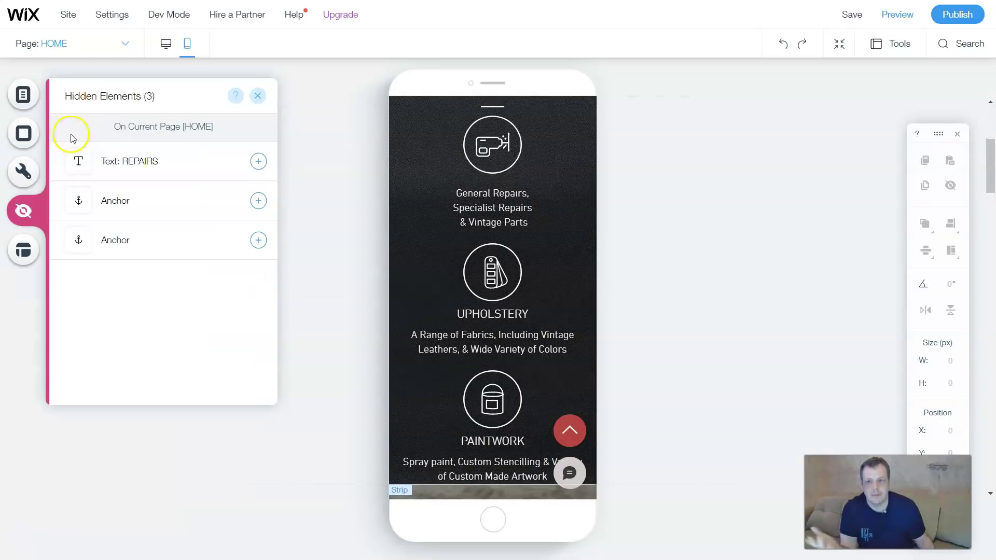
left_click(222, 166)
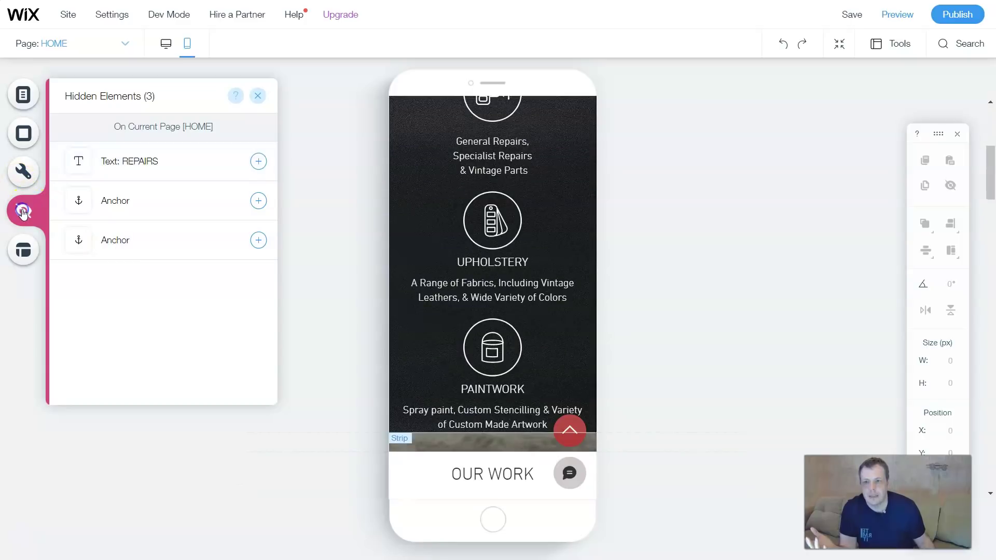
left_click(21, 99)
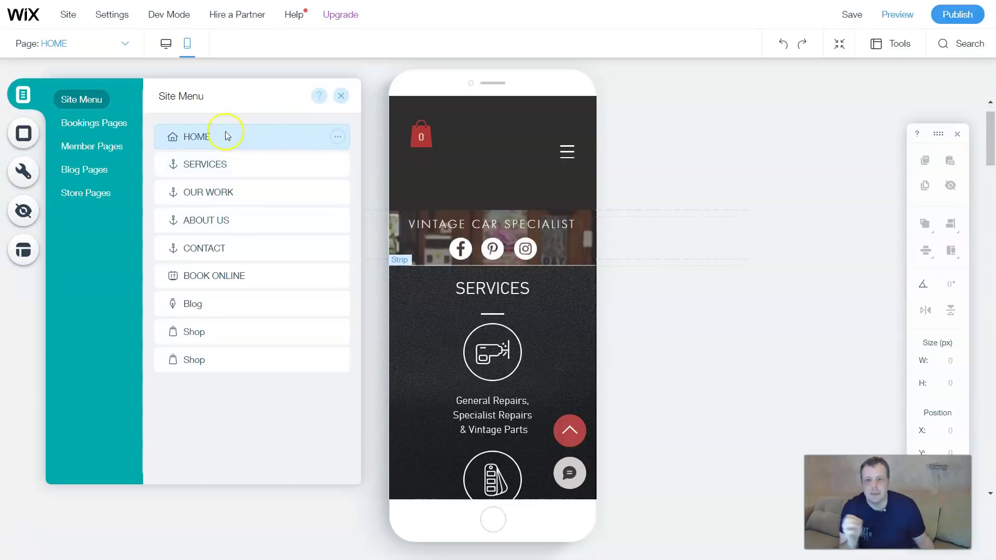
From Bookings Pages open BOOK ONLINE, then the Service Page, and select its main section
left_click(107, 125)
left_click(236, 147)
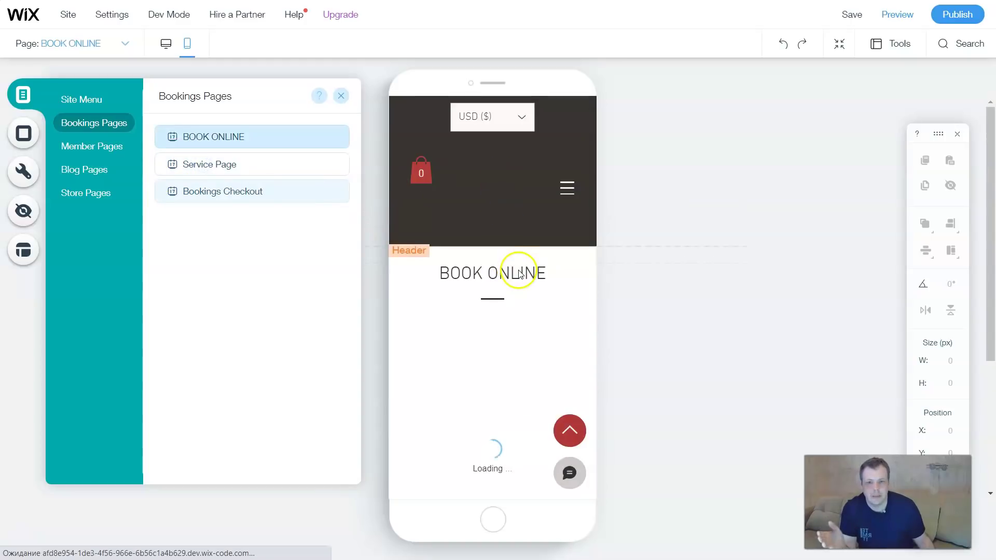
scroll(520, 269, "down", 2)
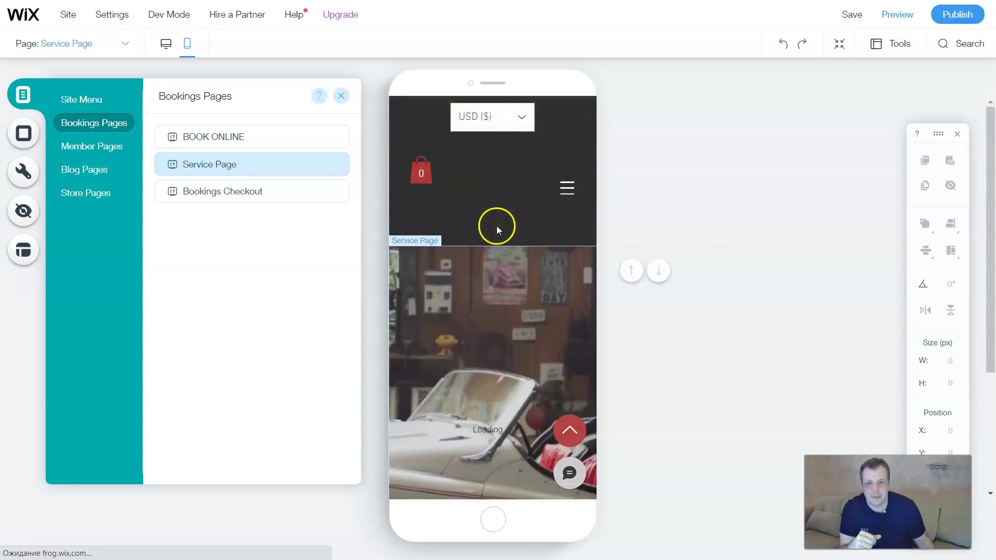
scroll(494, 269, "down", 4)
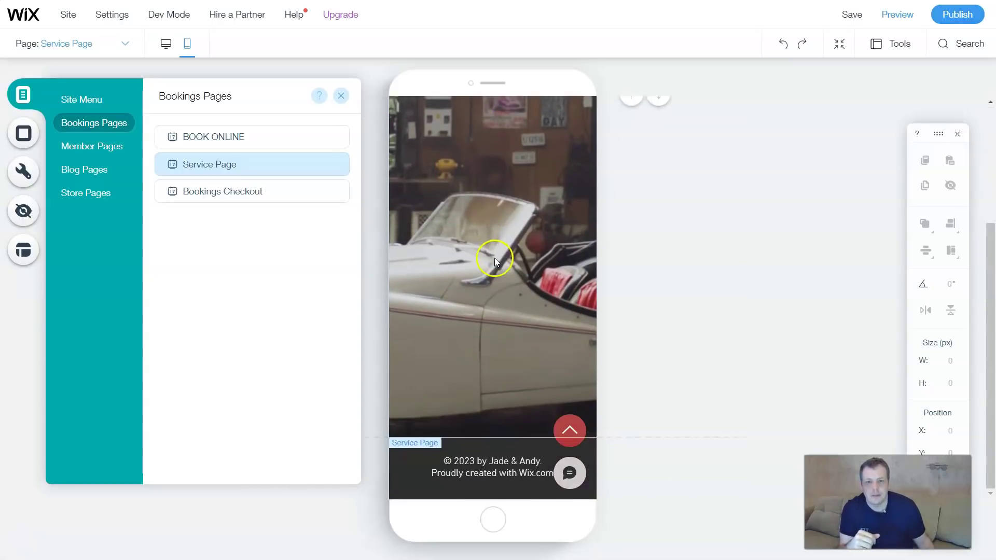
left_click(158, 162)
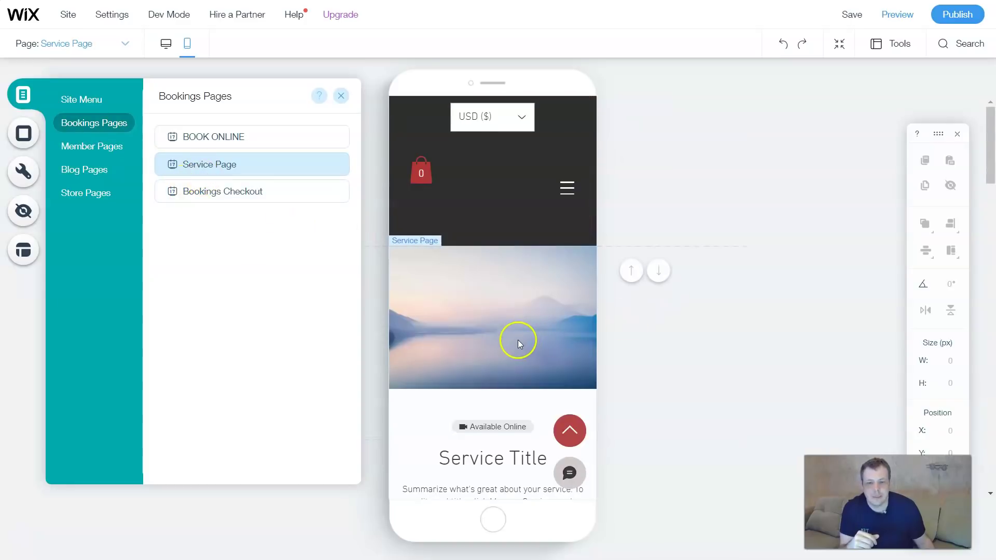
scroll(518, 341, "down", 5)
scroll(507, 185, "down", 2)
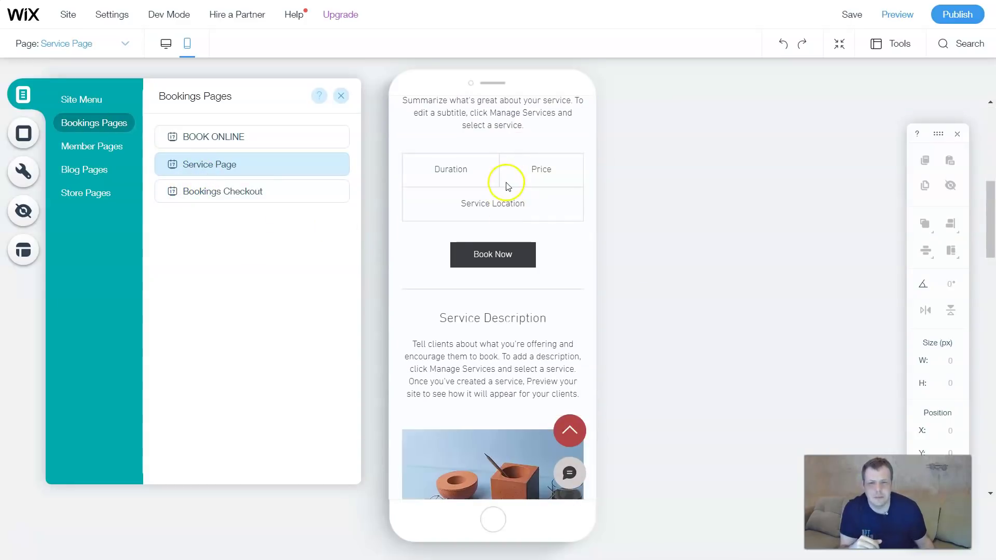
scroll(507, 185, "up", 4)
left_click(513, 262)
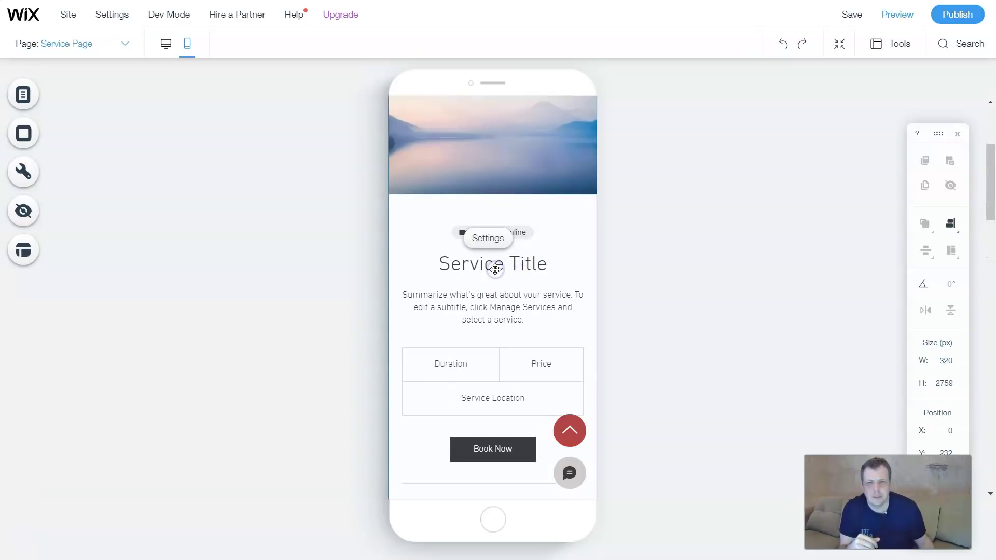
Check the service section's Layout tab in Settings, close it, and reopen the Bookings Pages list
left_click(490, 239)
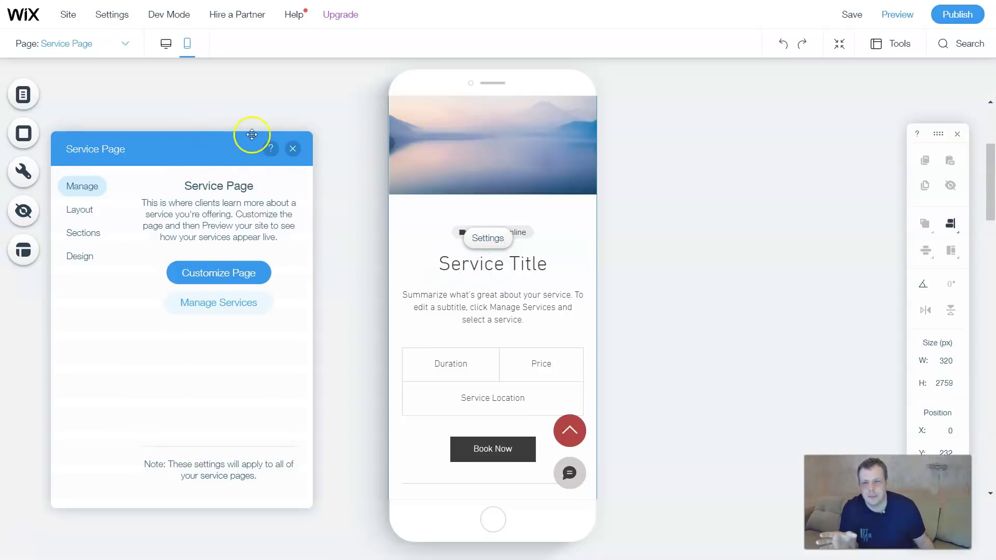
left_click(87, 213)
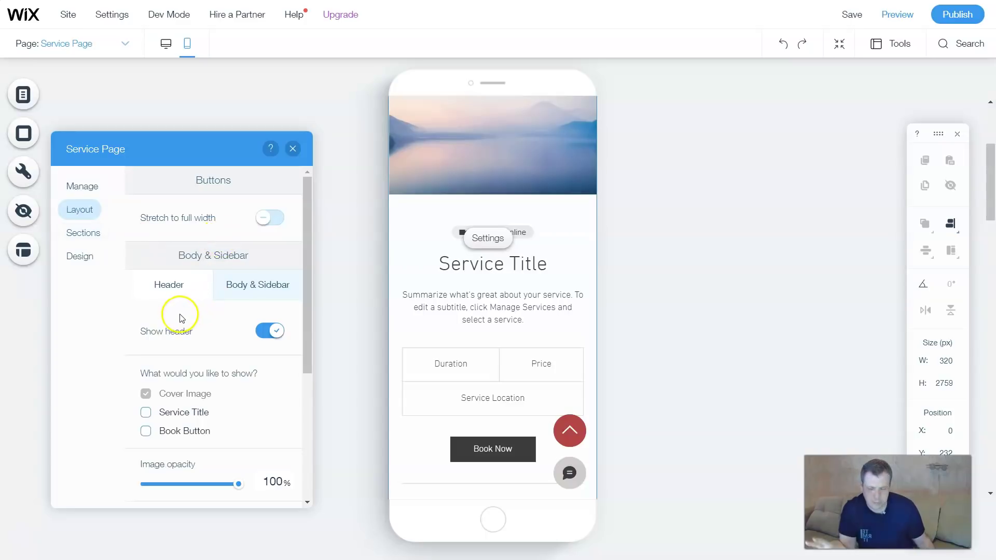
left_click(292, 149)
left_click(23, 95)
left_click(210, 141)
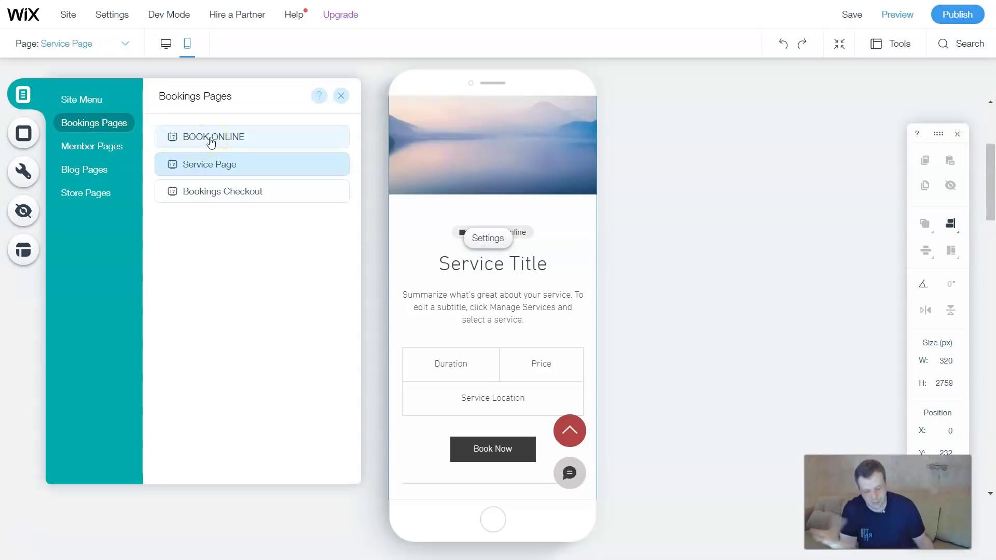
Preview the statue image, then set the glass buildings image as the mobile background
left_click(28, 134)
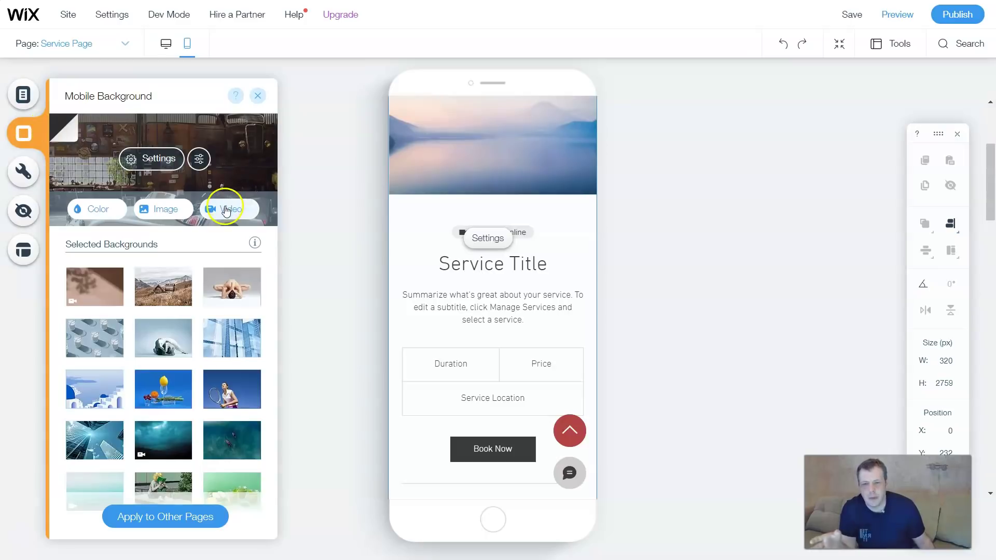
left_click(185, 355)
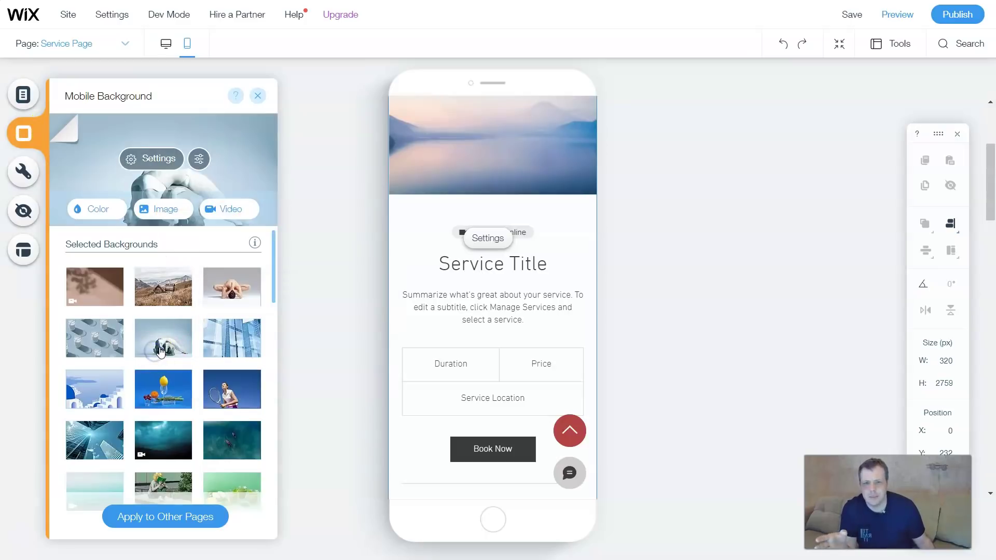
left_click(227, 355)
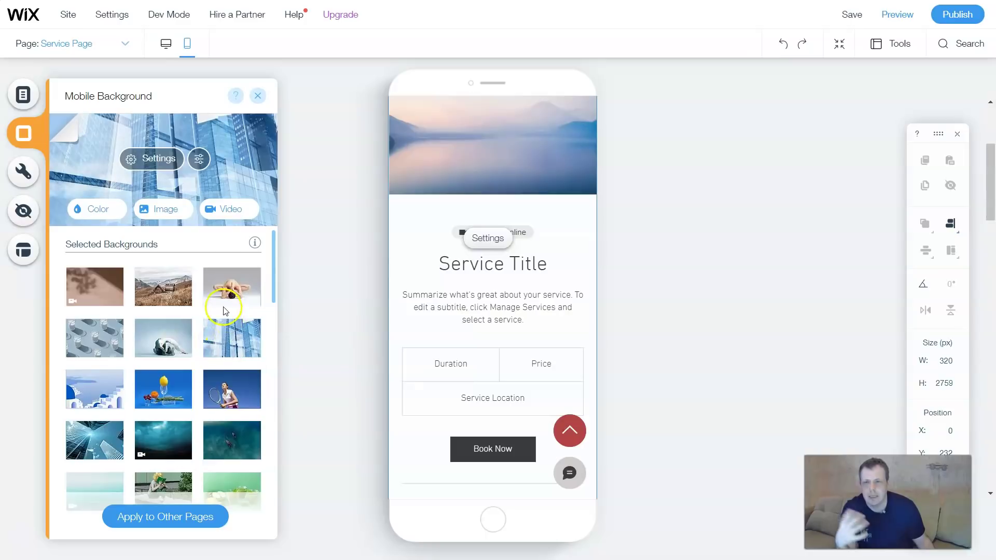
mouse_move(212, 402)
scroll(211, 402, "down", 5)
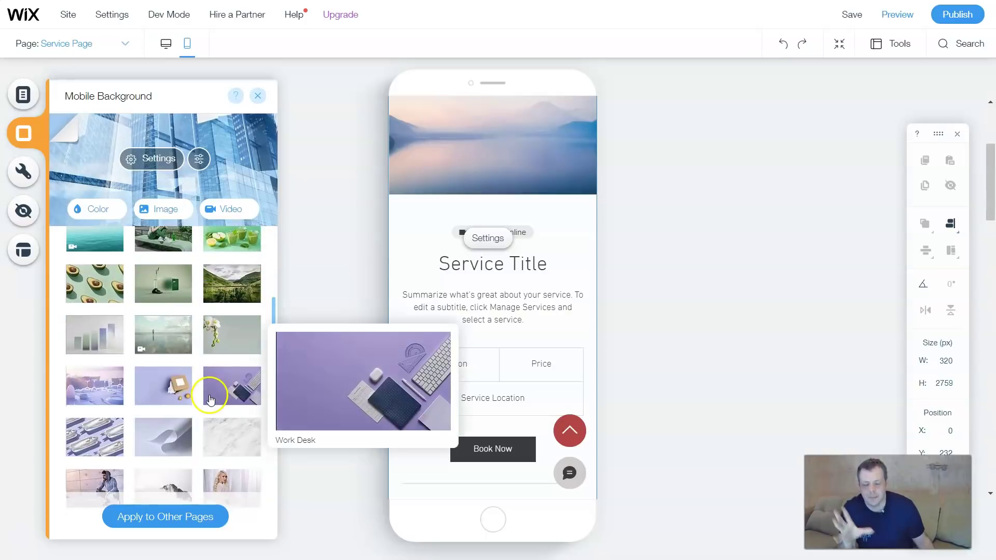
left_click(208, 401)
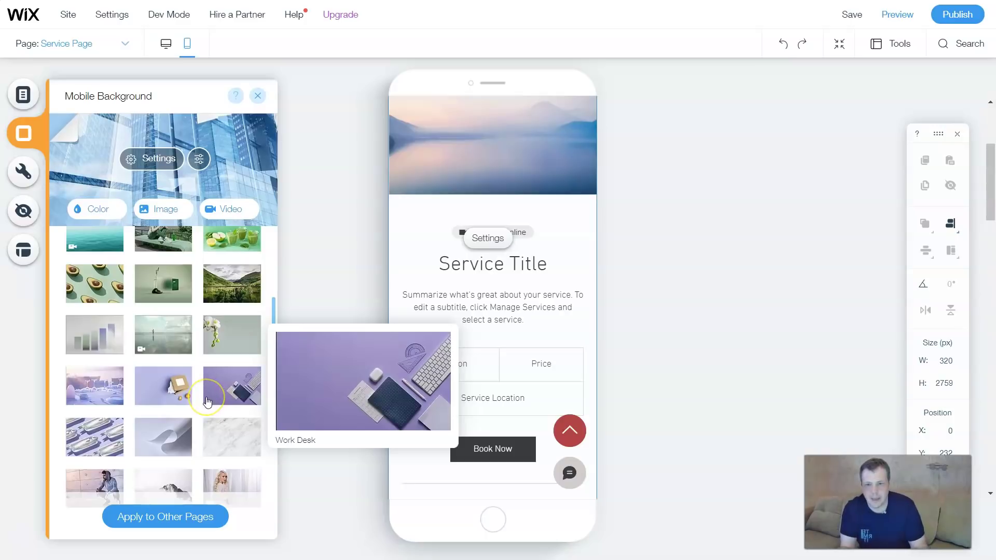
left_click(155, 211)
left_click(249, 208)
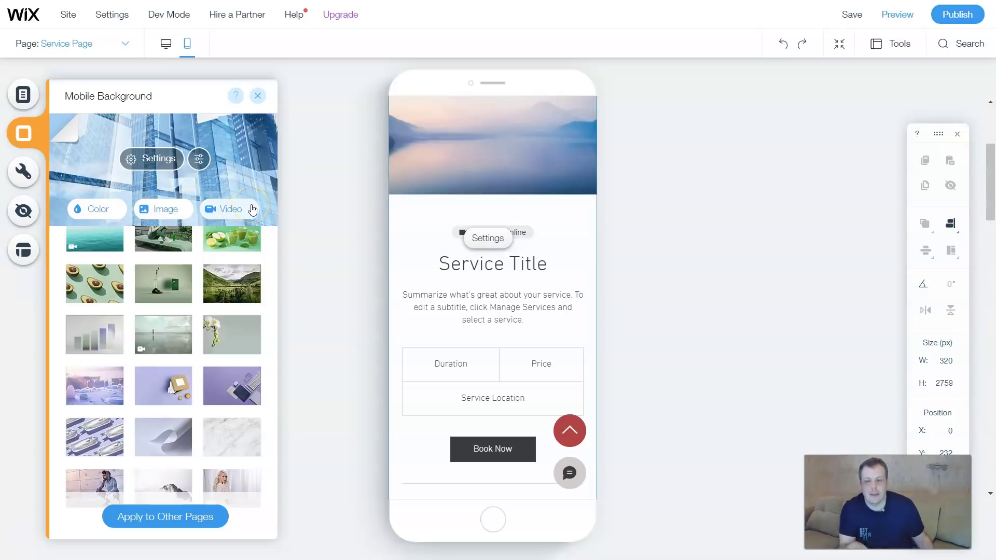
Set the background image opacity to 86% with fixed scrolling, then open it in Photo Studio
left_click(156, 156)
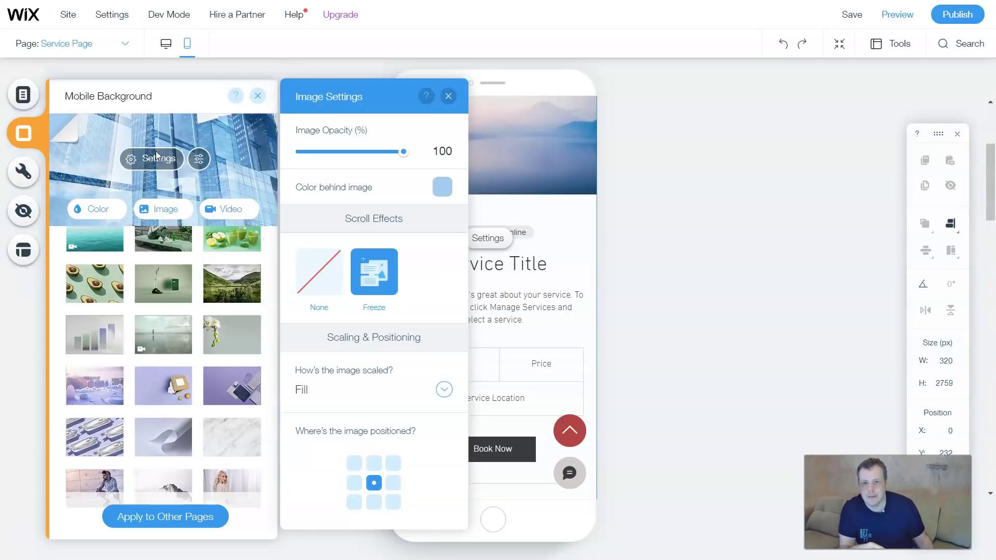
mouse_move(403, 151)
left_mouse_down()
mouse_move(351, 154)
mouse_move(390, 152)
left_mouse_up()
left_click(291, 165)
left_click(392, 278)
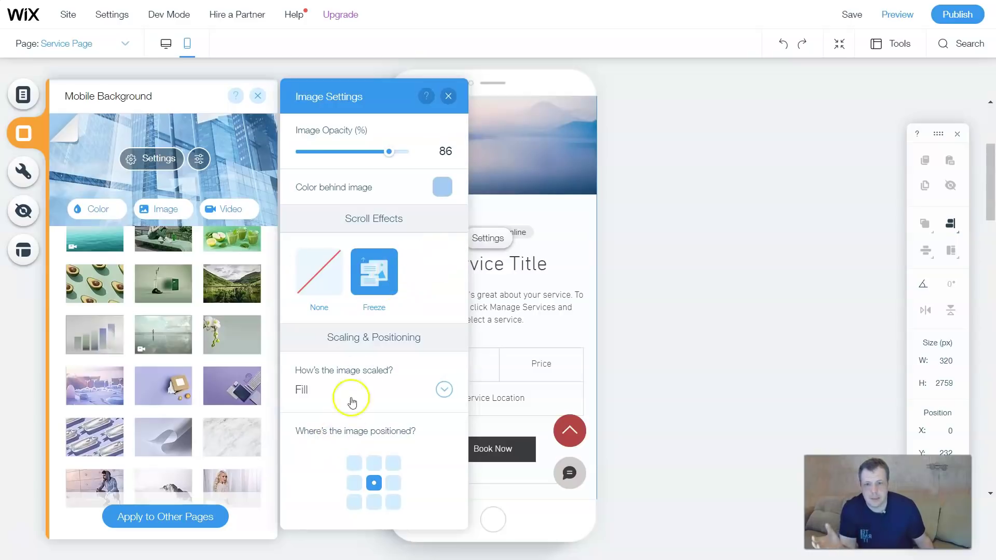
left_click(200, 162)
left_click(200, 163)
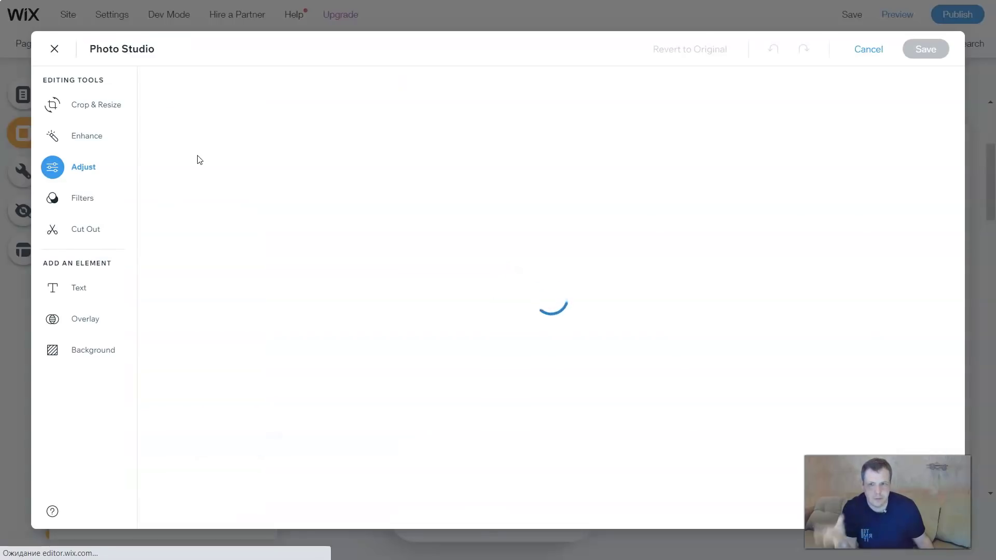
Try the Adjust sliders, then exit Photo Studio without saving, keeping the glass buildings background
mouse_move(190, 147)
left_mouse_down()
mouse_move(187, 138)
mouse_move(163, 148)
left_mouse_up()
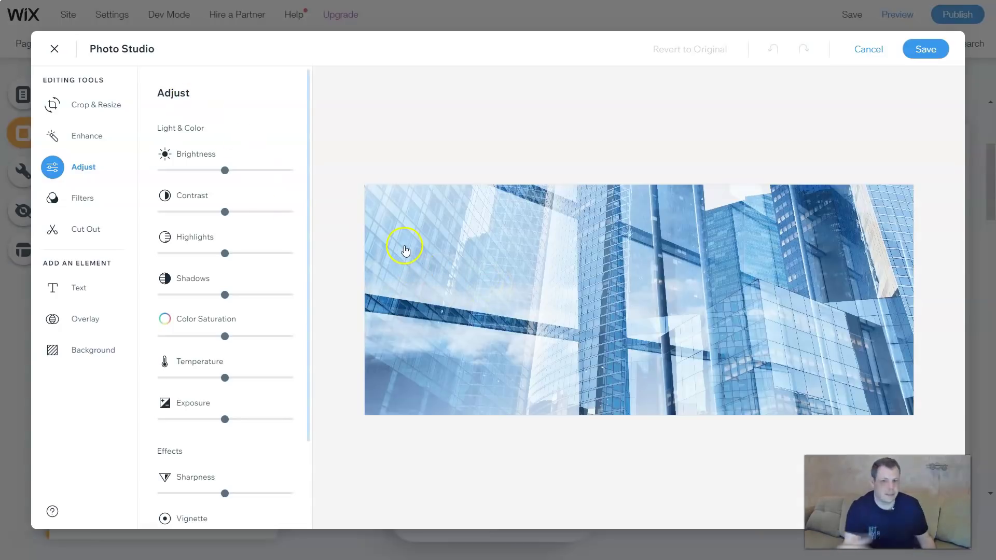
left_click(55, 49)
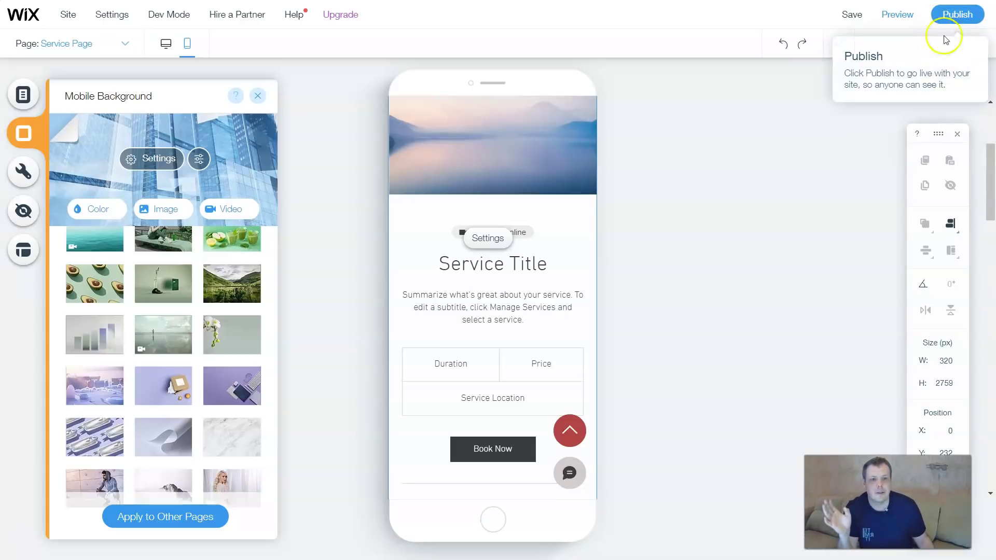
Close Mobile Background, search the editor for 'mobile', browse the results, then clear the query
left_click(799, 149)
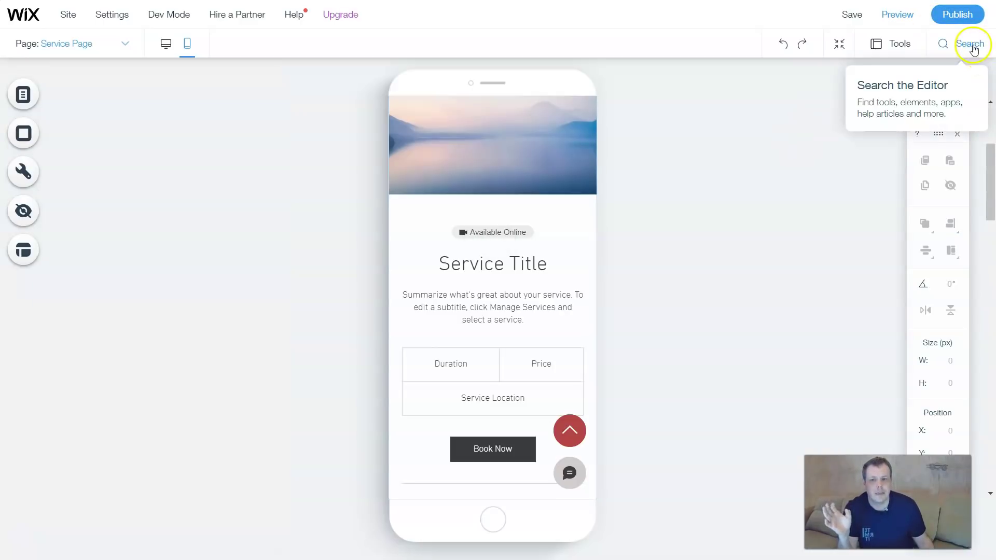
left_click(970, 45)
type("mopb")
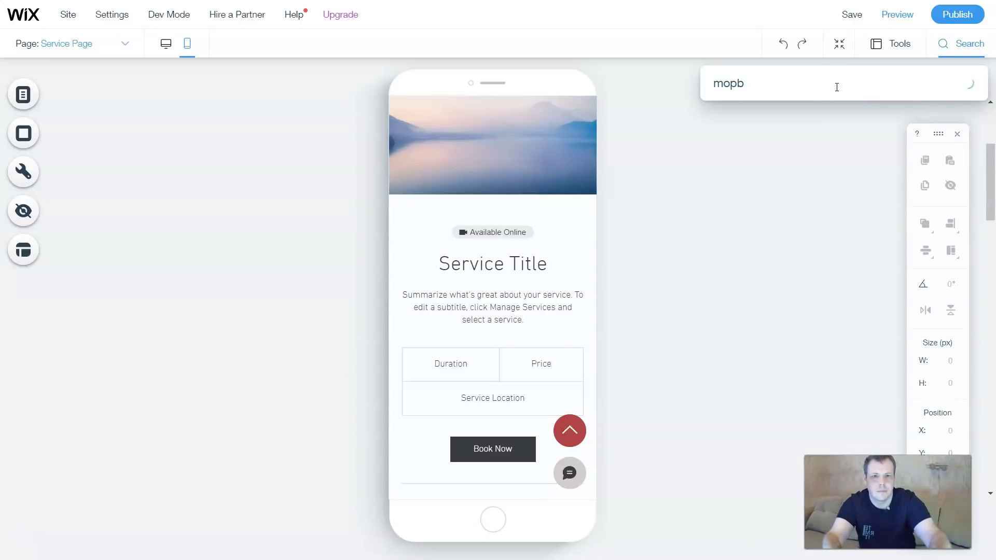
type("ob")
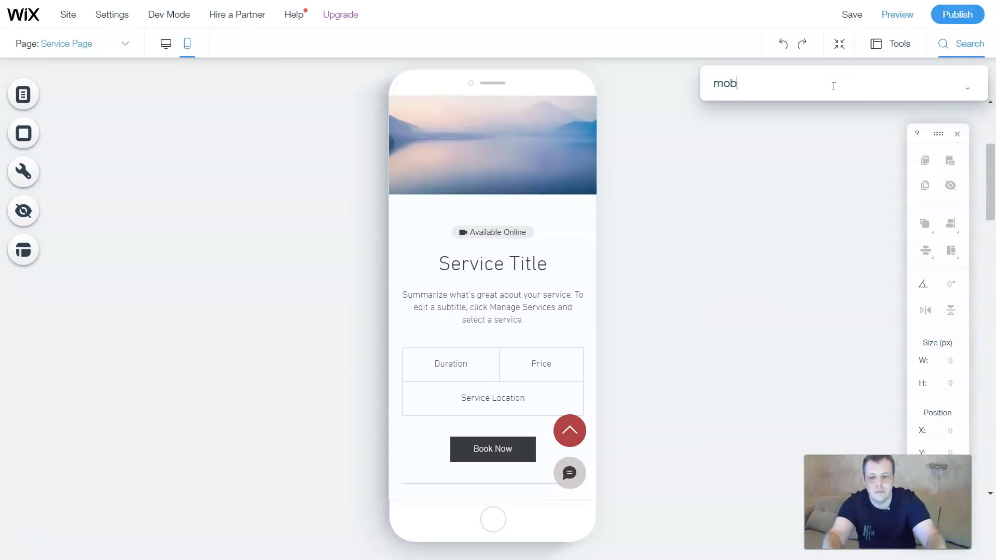
left_click(834, 81)
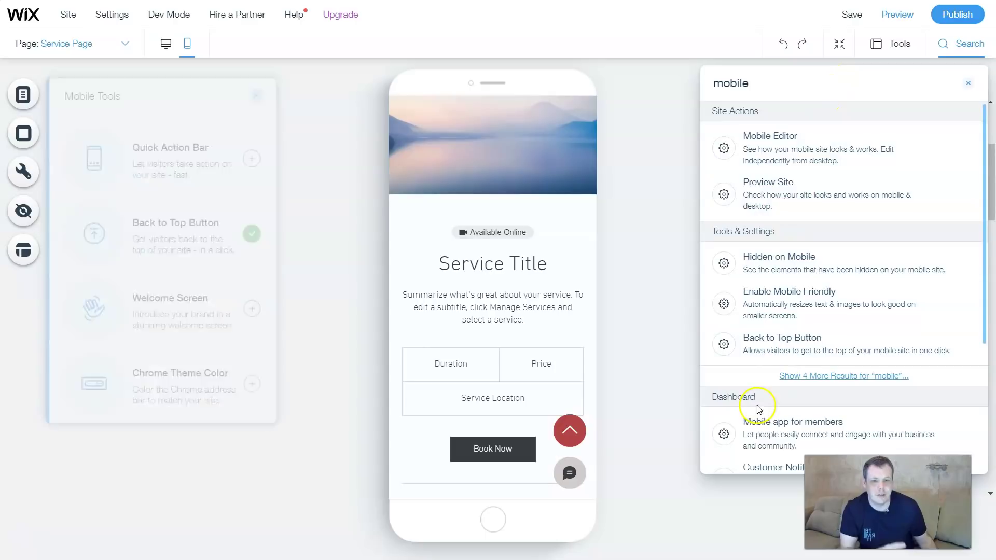
scroll(752, 415, "down", 1)
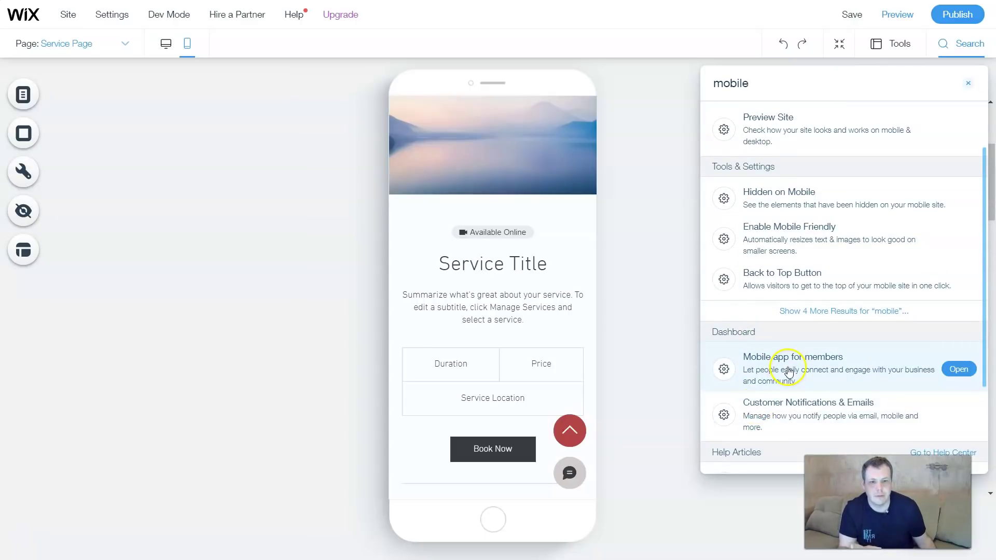
scroll(751, 418, "down", 2)
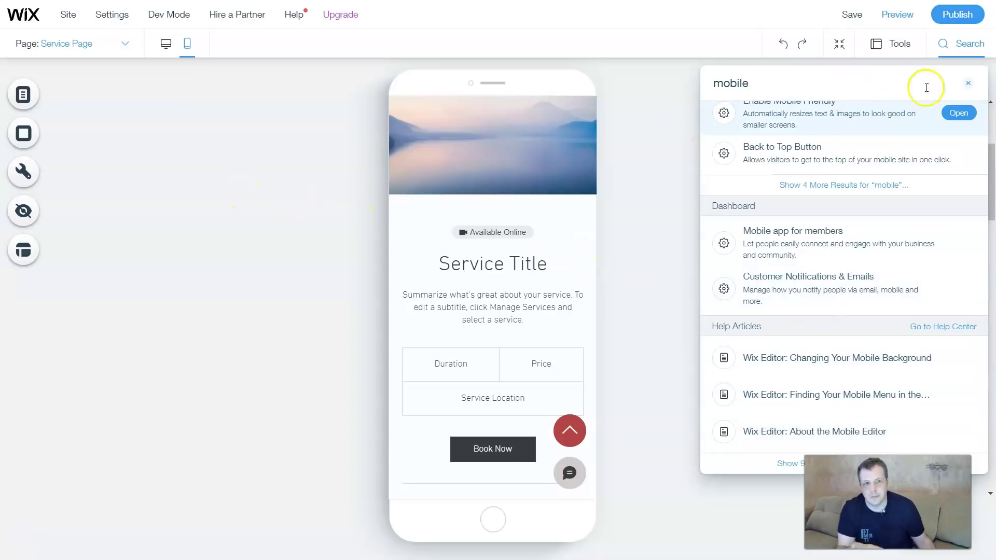
left_click(968, 83)
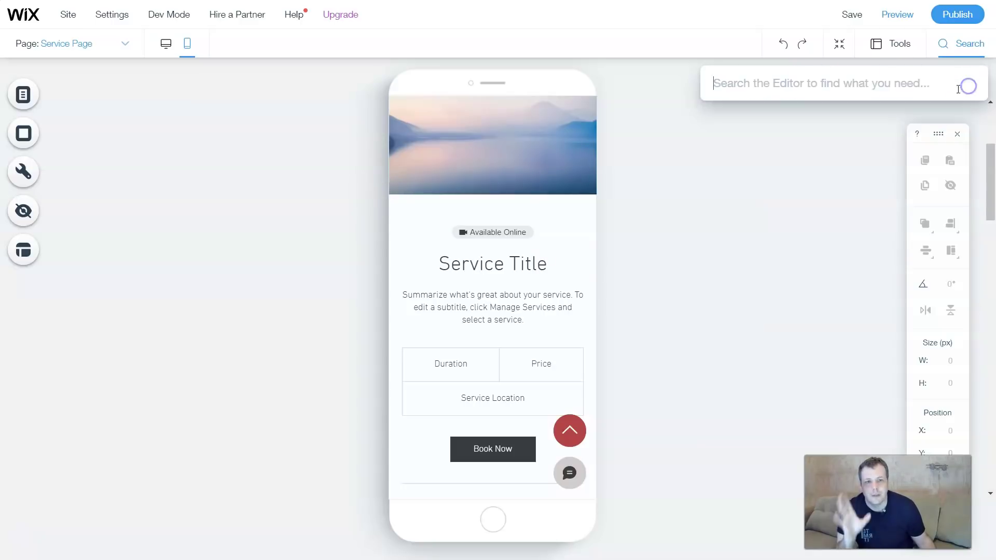
Add a Quick Action Bar with Phone, Email, Facebook and Chat buttons from Mobile Tools
left_click(26, 174)
left_click(26, 174)
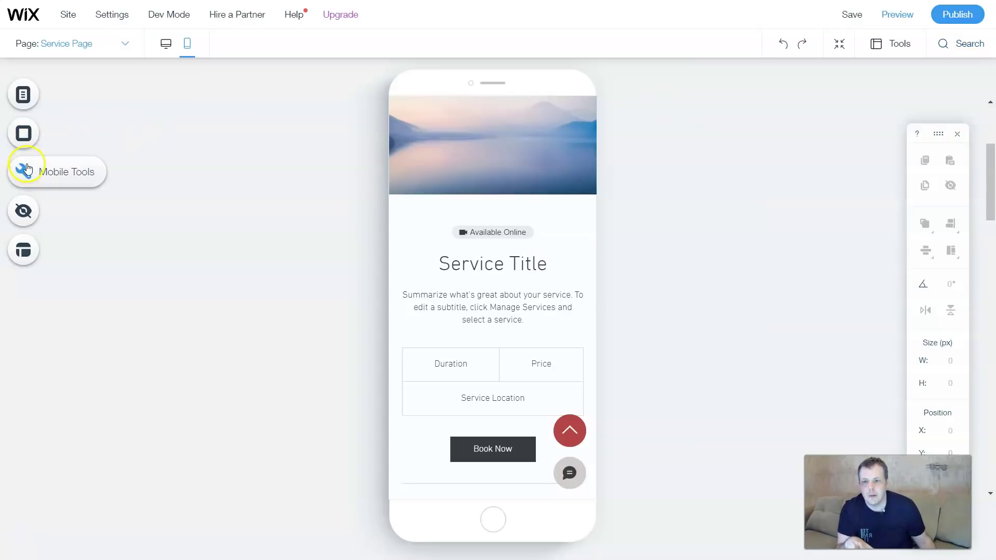
left_click(218, 170)
left_click(253, 163)
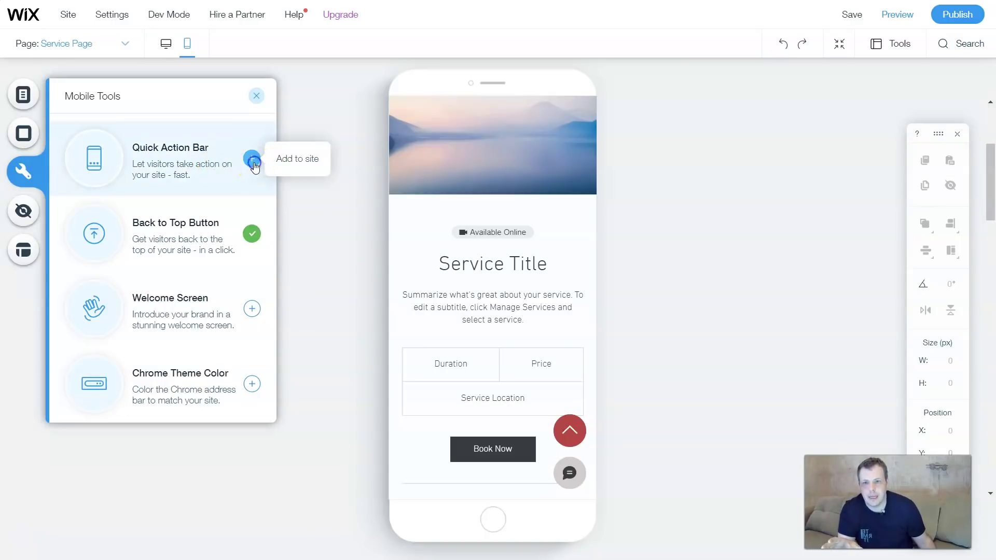
left_click(252, 161)
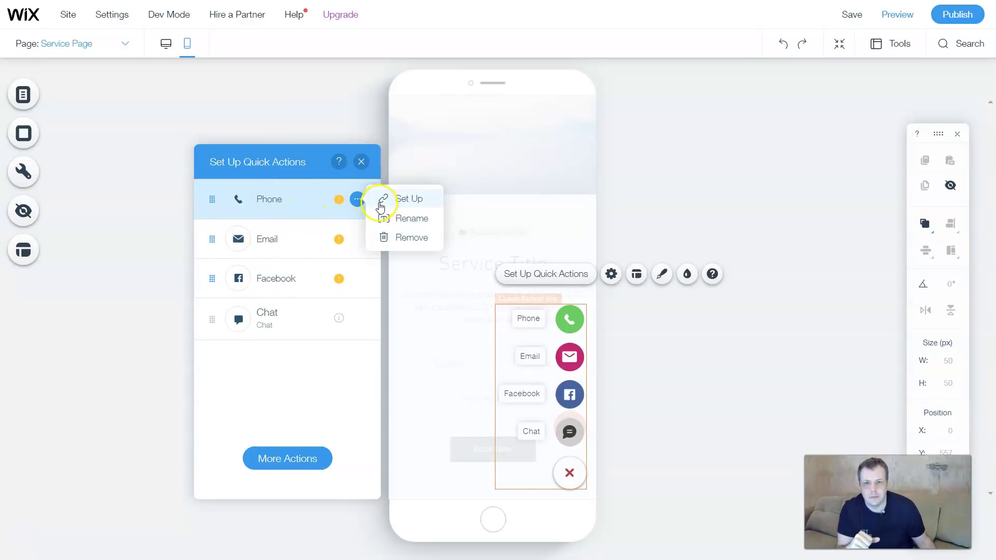
Set the Quick Action Bar to show text labels beside its buttons
left_click(248, 237)
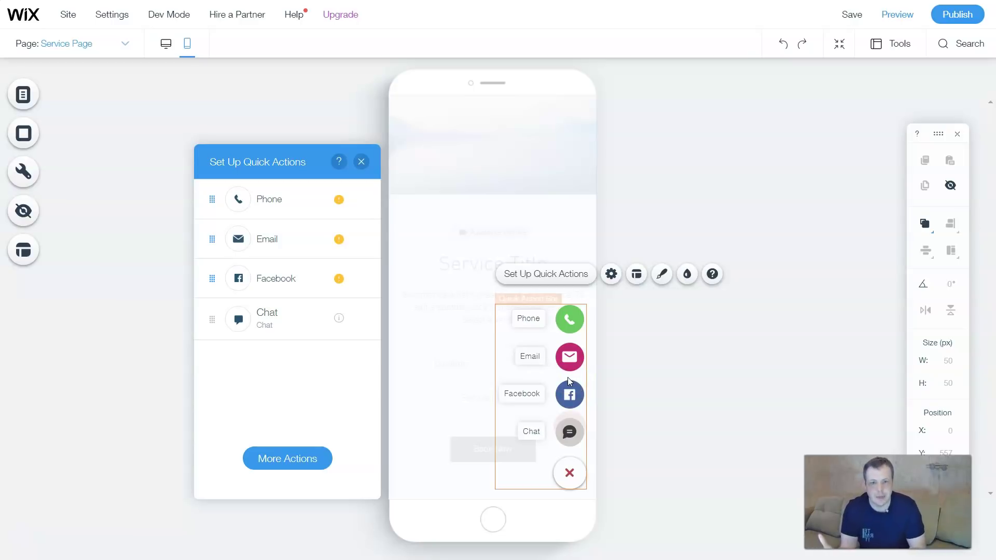
left_click(614, 275)
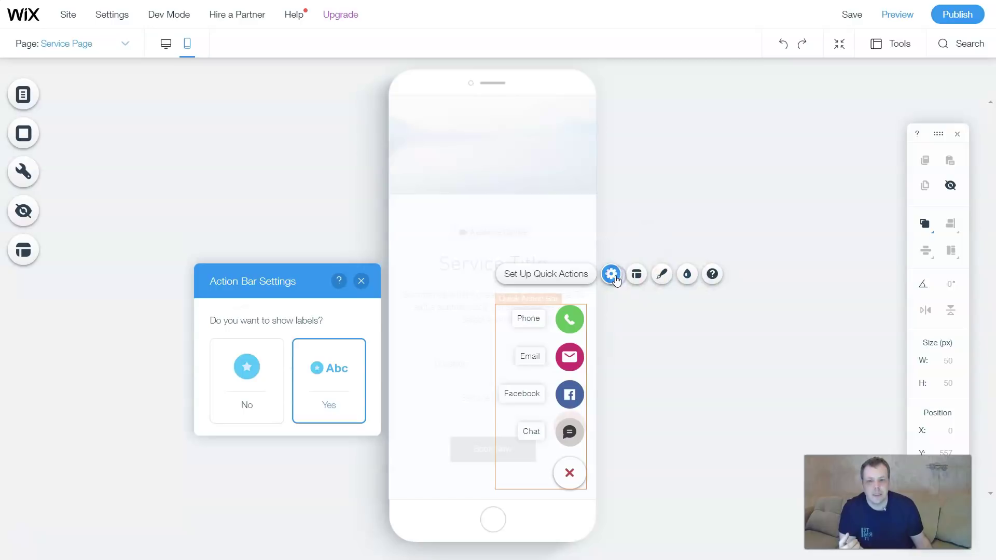
left_click(252, 398)
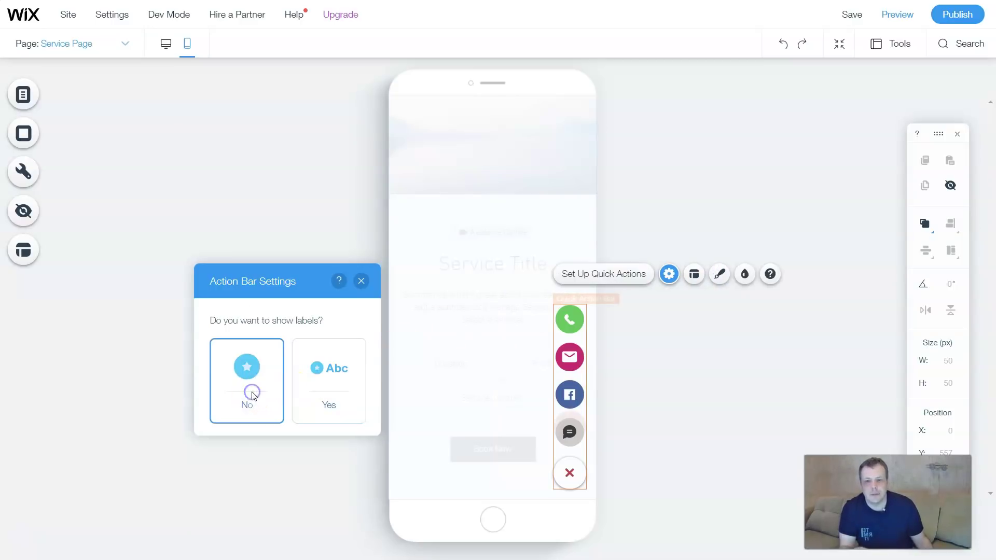
left_click(340, 379)
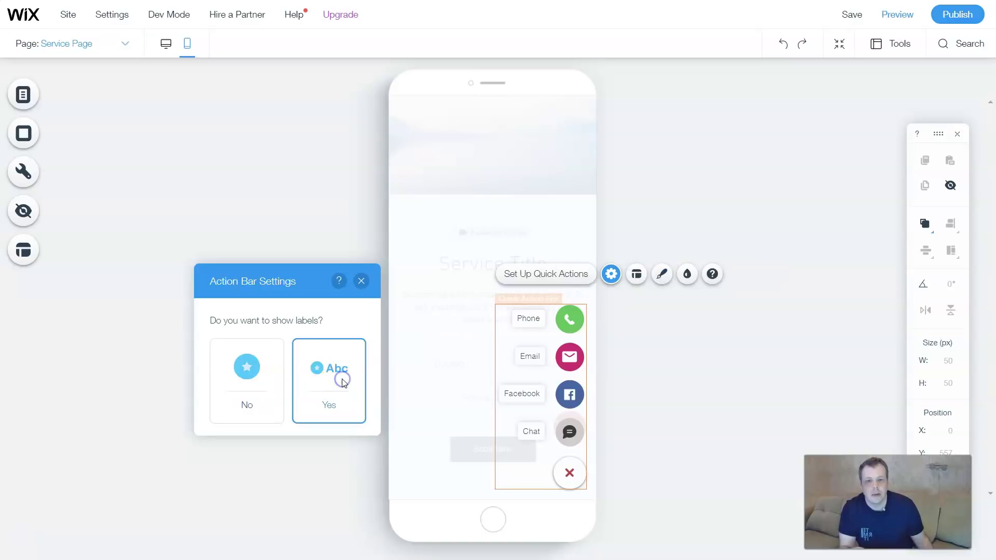
left_click(532, 318)
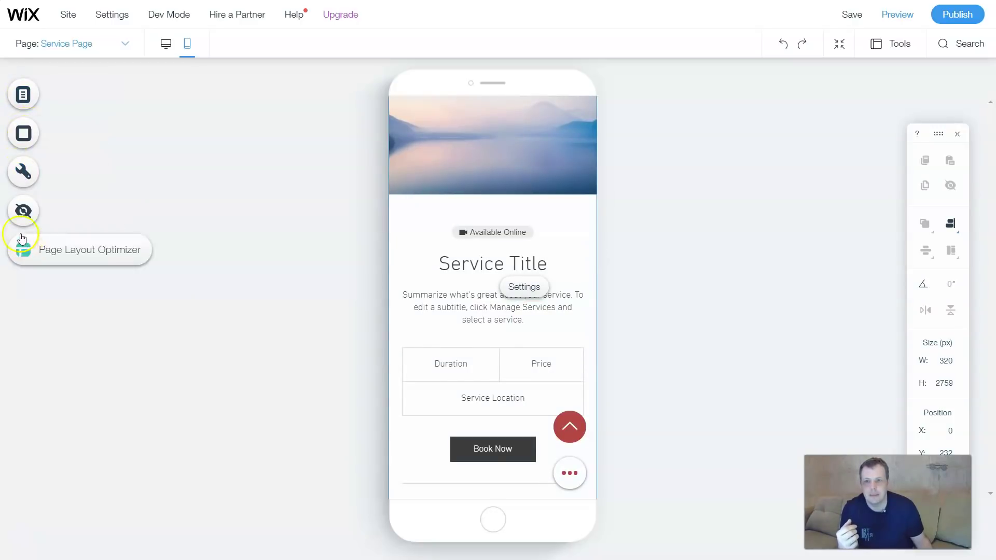
Select the Back to Top button and browse alternative icons, keeping the current one
left_click(26, 181)
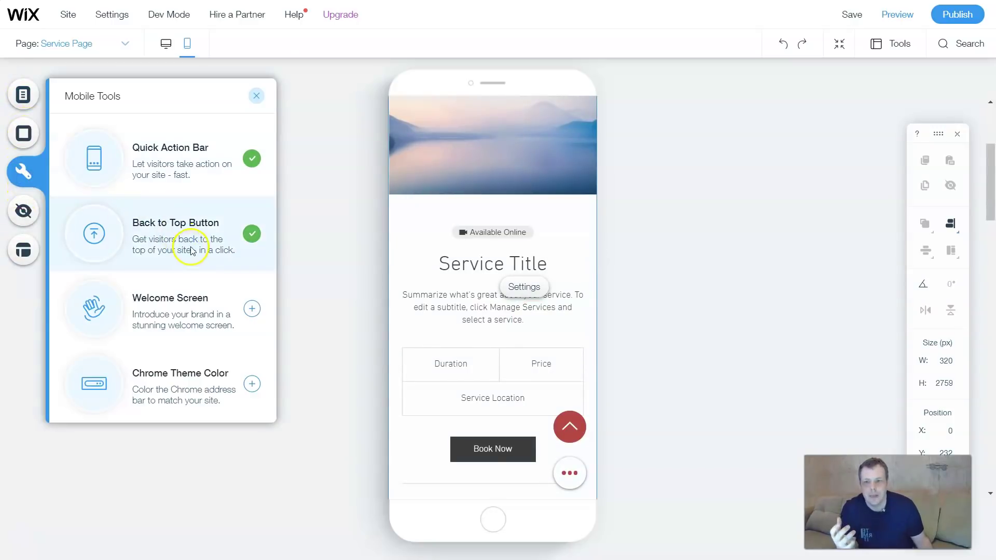
mouse_move(247, 236)
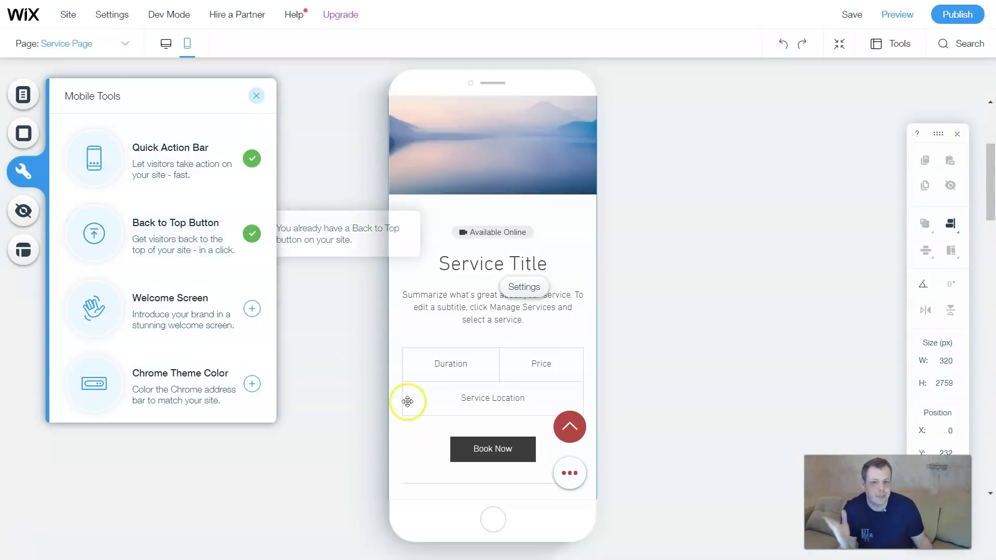
left_click(569, 429)
mouse_move(252, 234)
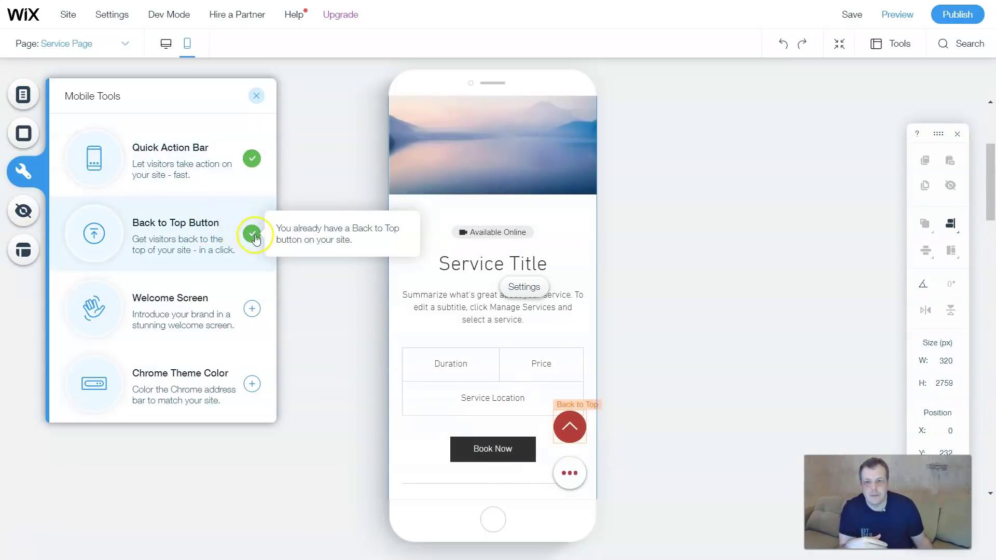
left_click(309, 230)
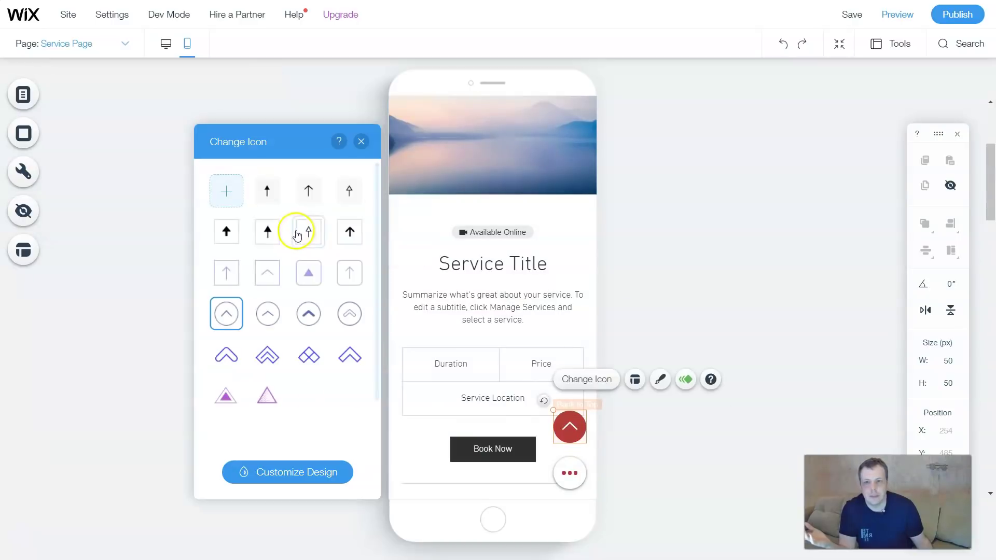
scroll(300, 288, "down", 3)
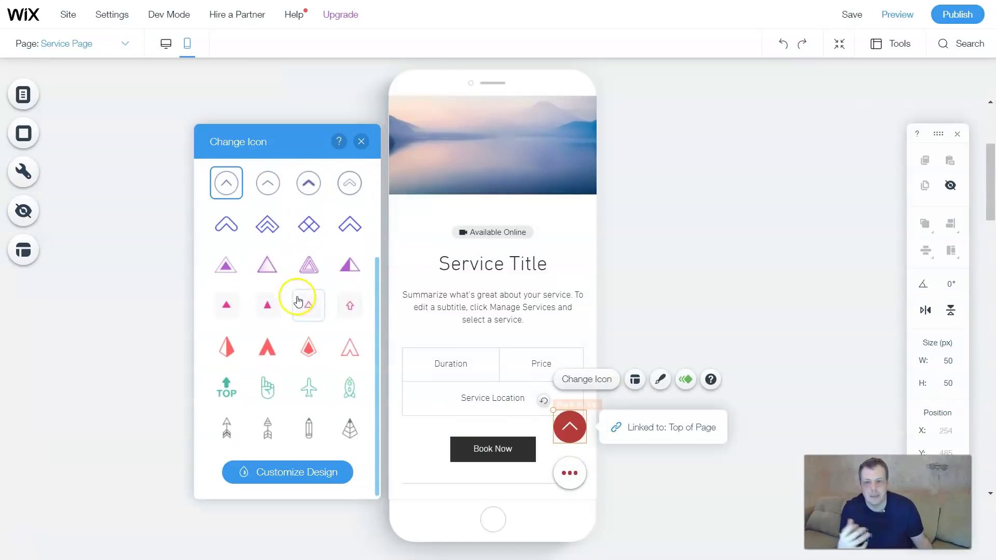
left_click(361, 141)
Open the Chrome Theme Color settings from Mobile Tools
left_click(40, 171)
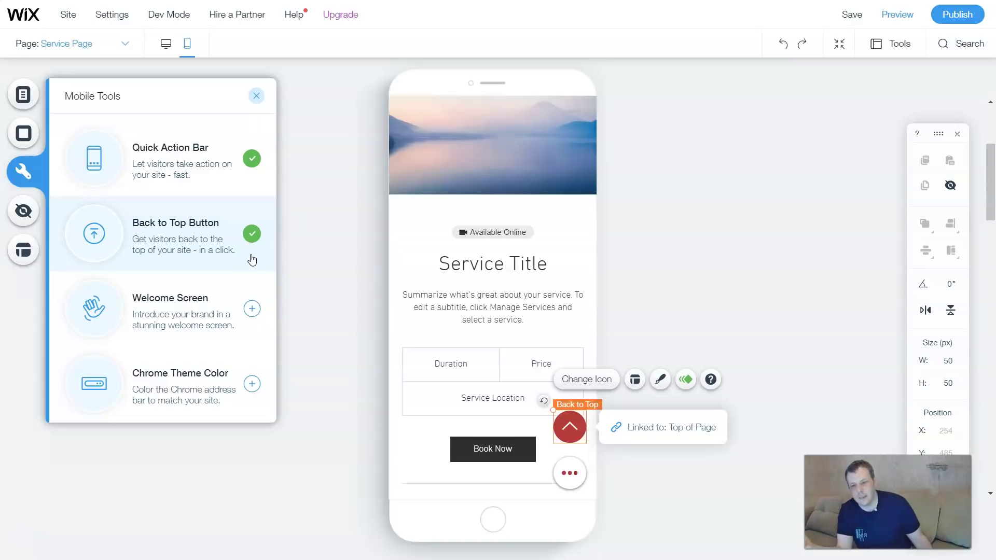
left_click(223, 384)
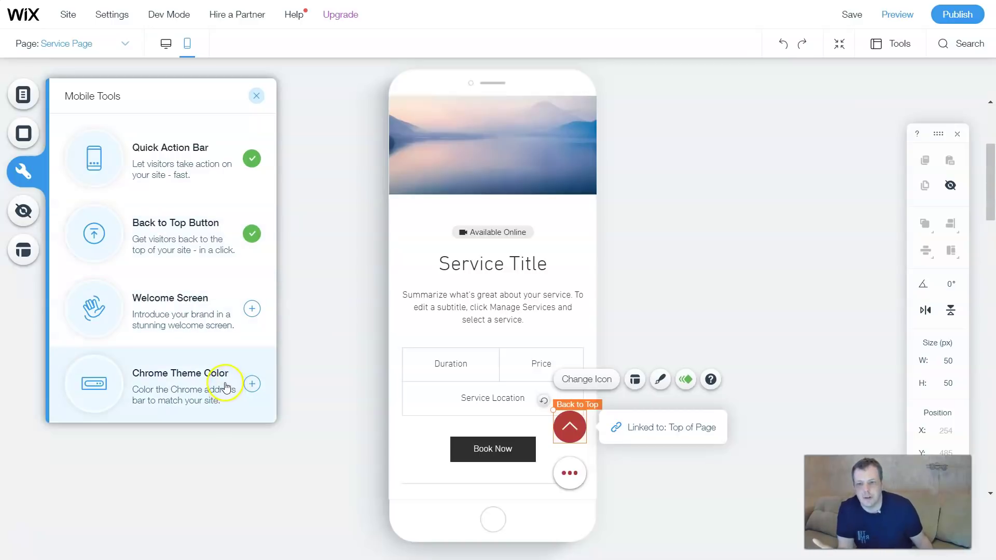
left_click(180, 394)
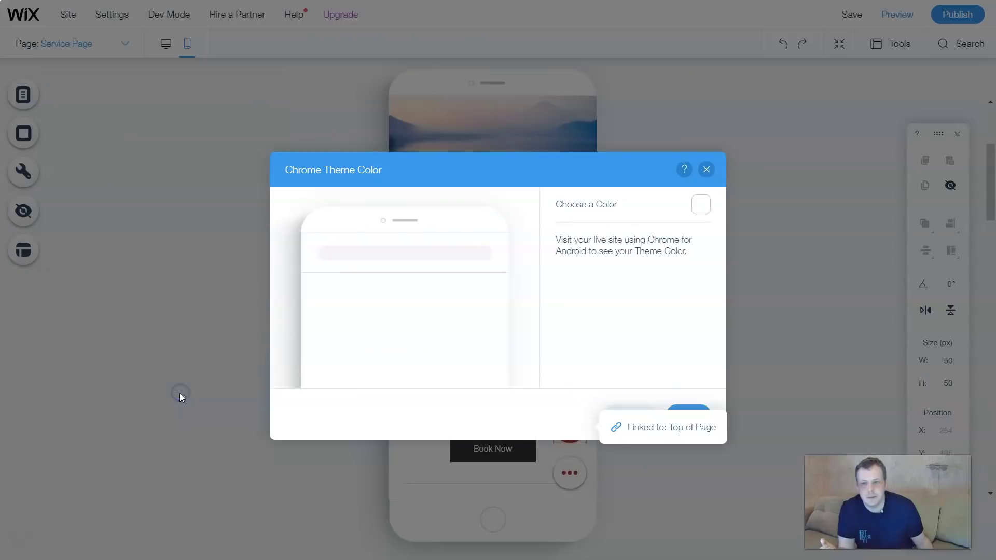
Set the Chrome address bar theme color to the dark red theme swatch
left_click(705, 205)
left_click(789, 336)
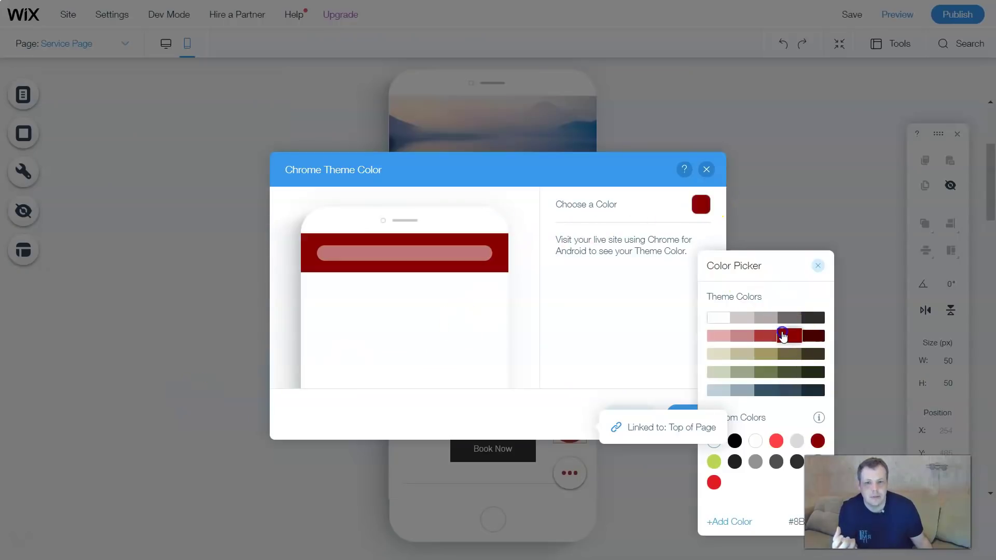
left_click(628, 372)
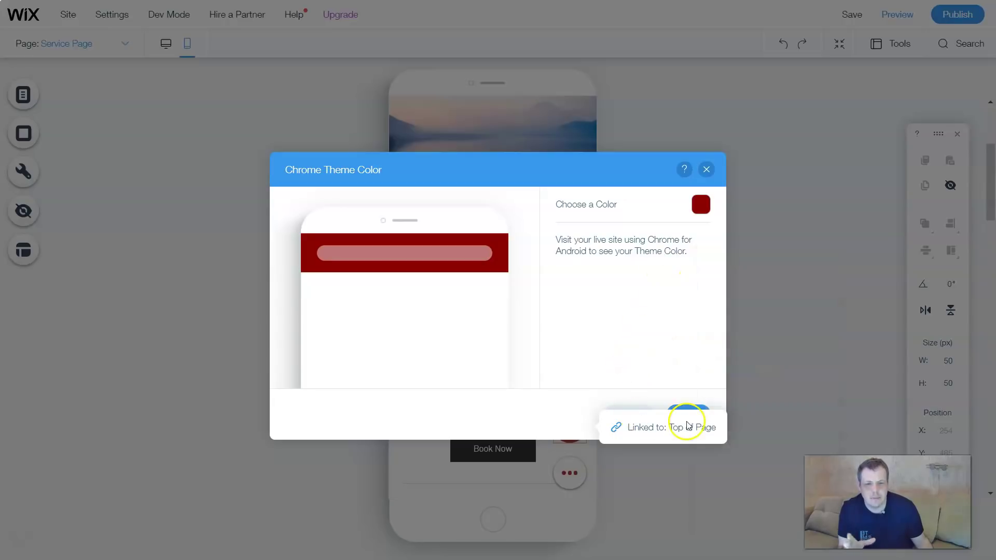
left_click(708, 169)
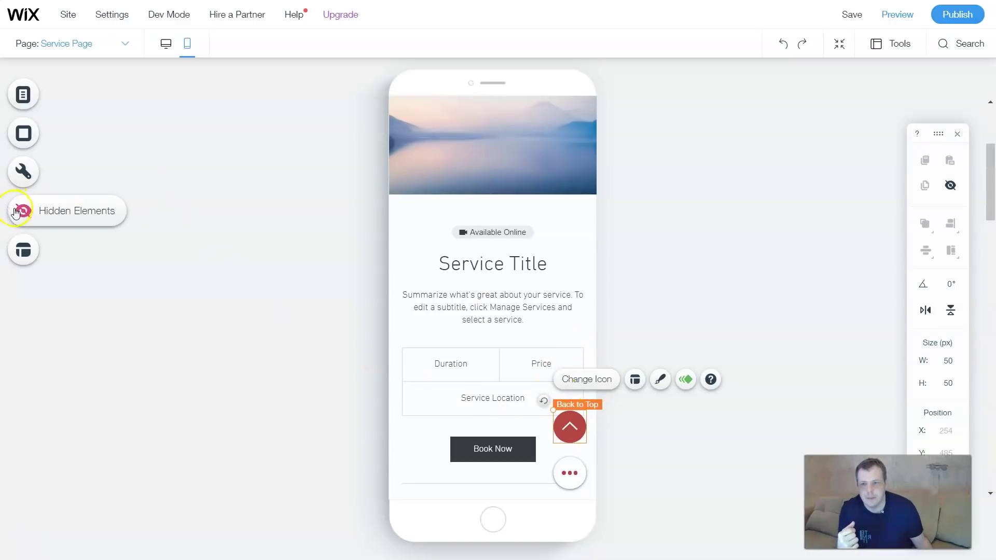
Run Page Layout Optimizer's Optimize Now and review the rearranged page down to the 3:00 PM sessions
left_click(24, 133)
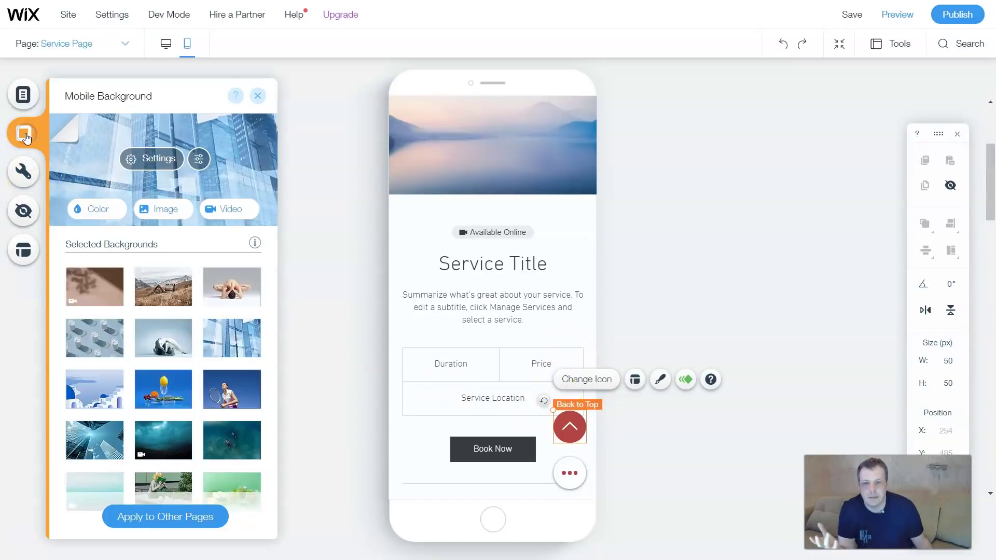
left_click(22, 210)
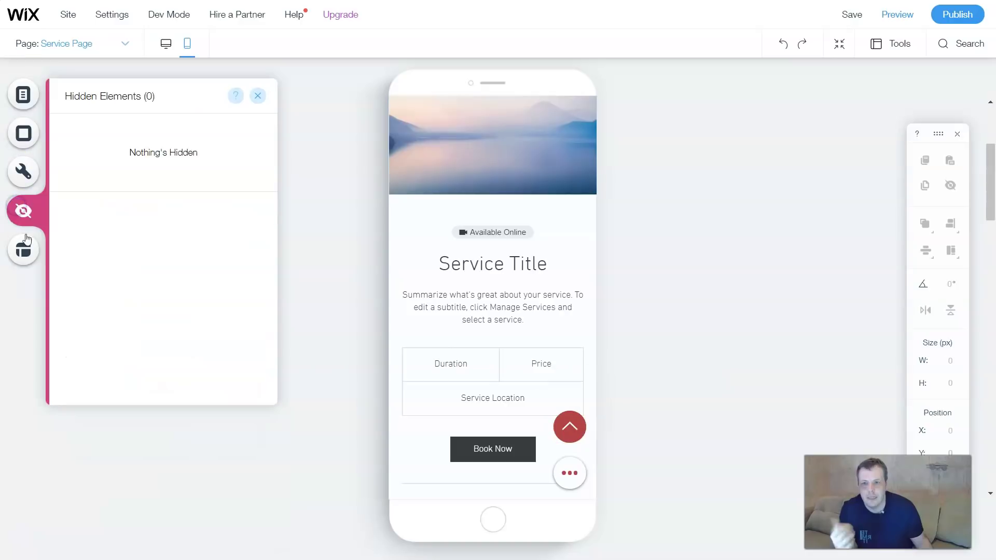
left_click(30, 261)
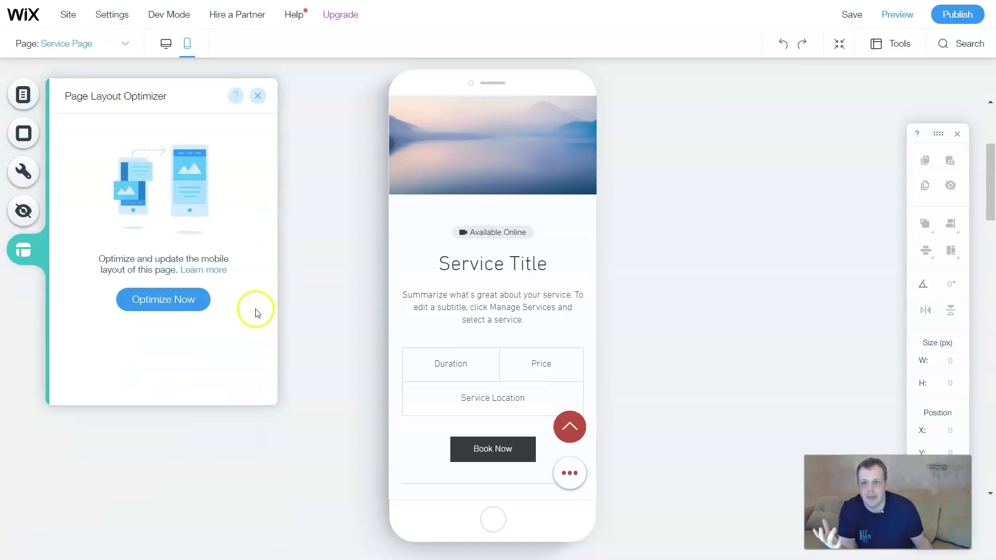
left_click(187, 307)
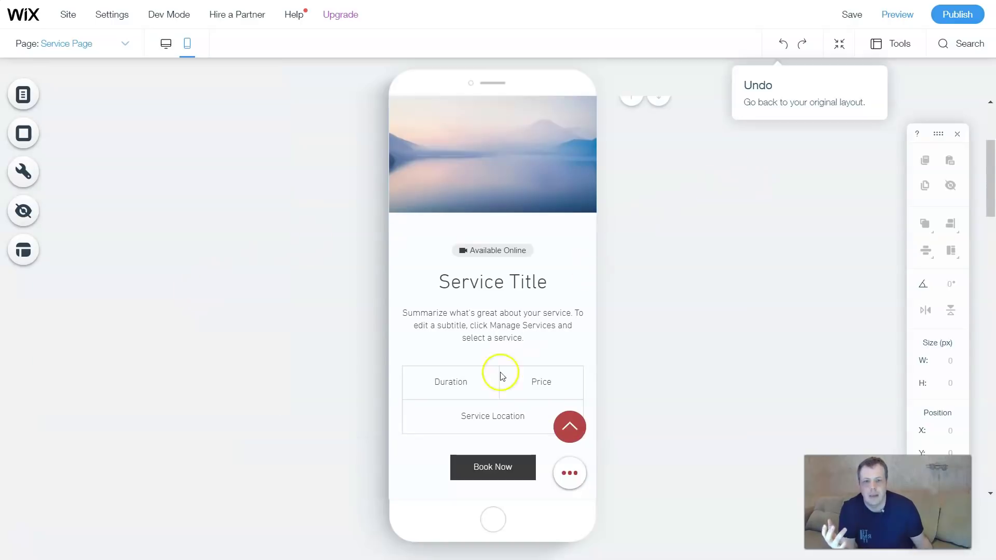
scroll(520, 280, "up", 2)
scroll(517, 283, "down", 20)
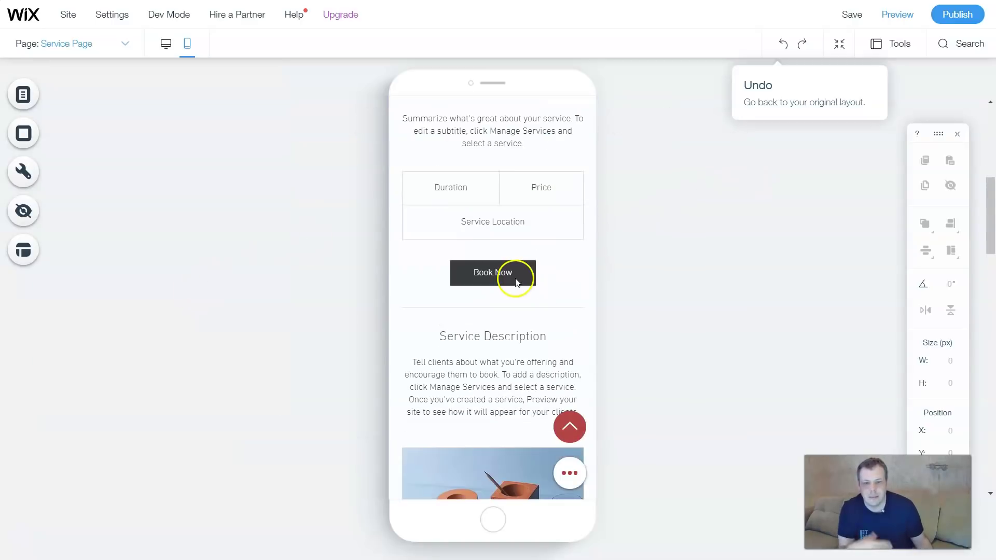
scroll(517, 280, "down", 8)
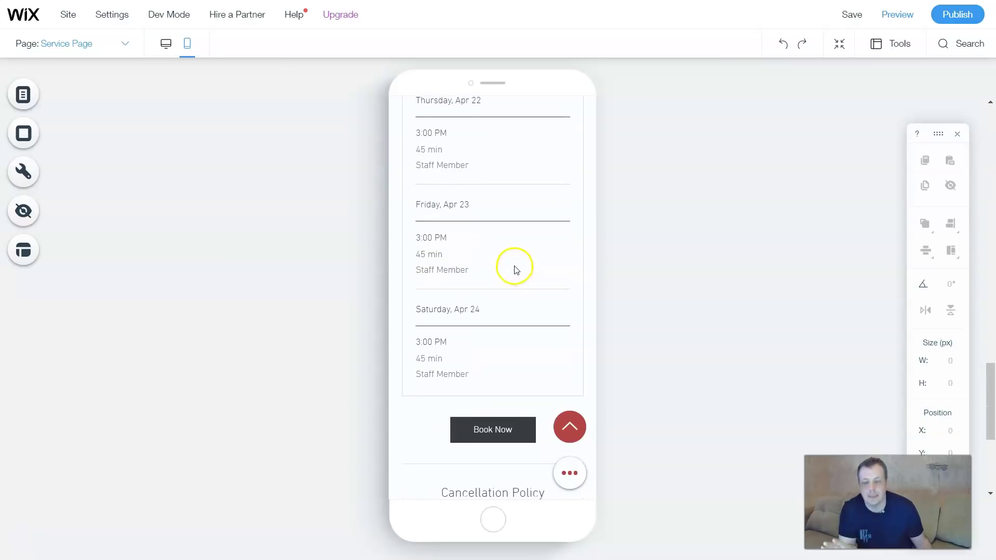
scroll(516, 270, "up", 5)
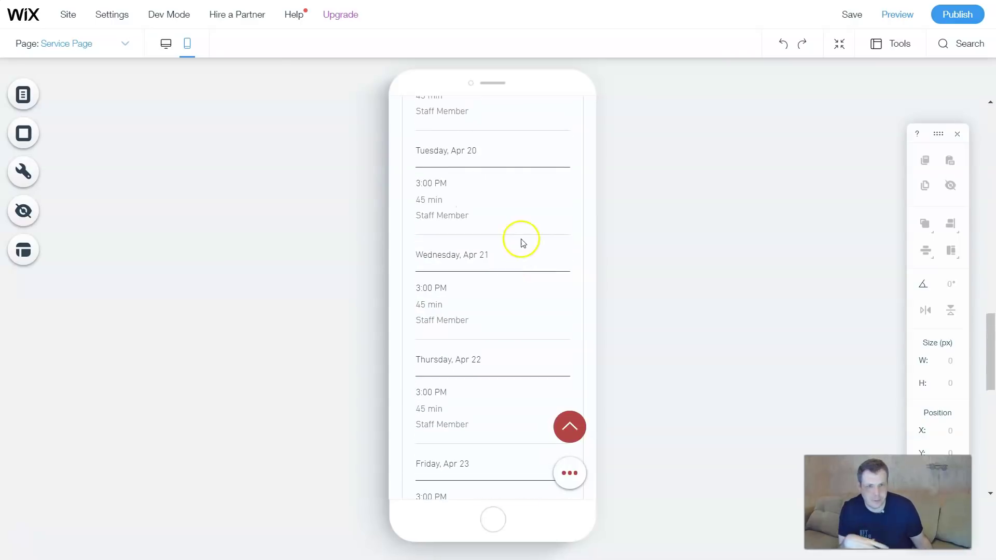
scroll(523, 234, "up", 10)
Skip the 'Meet Your Site on Mobile' introduction screen
left_click(785, 45)
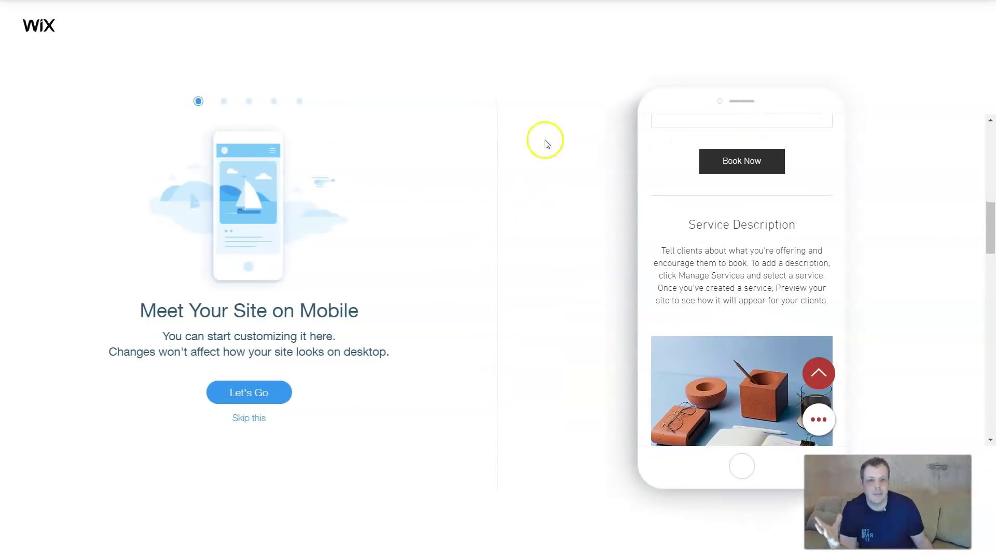
left_click(250, 421)
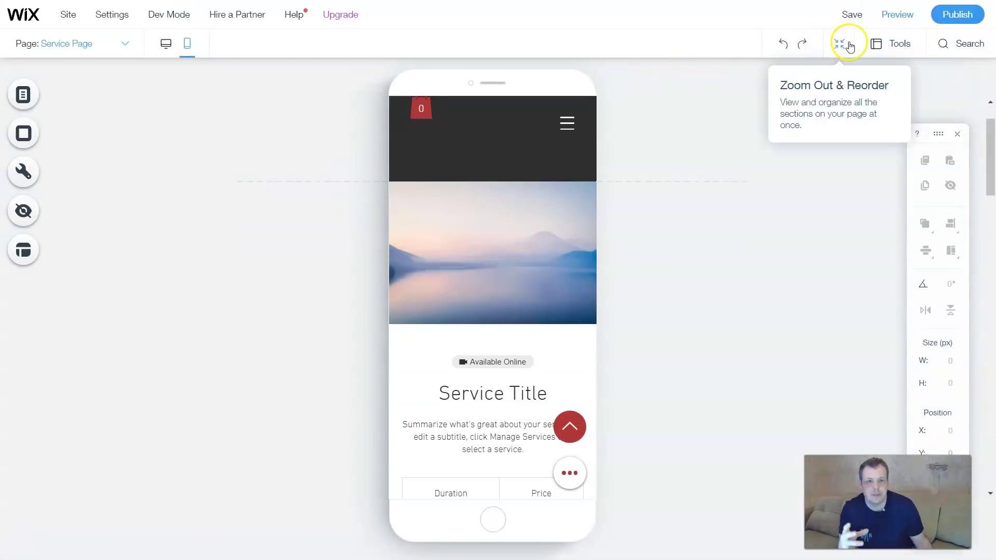
Preview the mobile site and scroll through its currency switcher, cart, menu and lake image
left_click(898, 15)
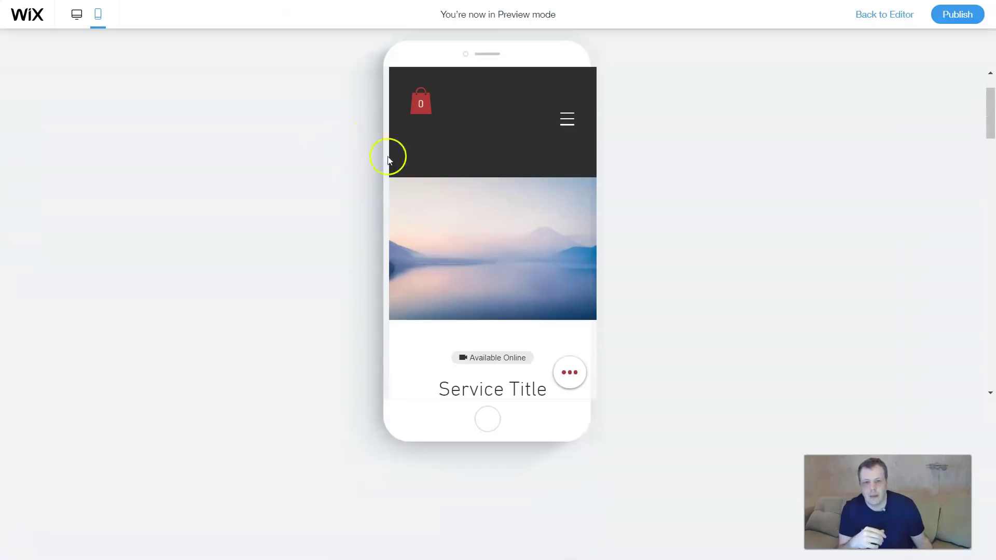
scroll(519, 188, "down", 15)
scroll(540, 175, "up", 6)
scroll(542, 177, "up", 8)
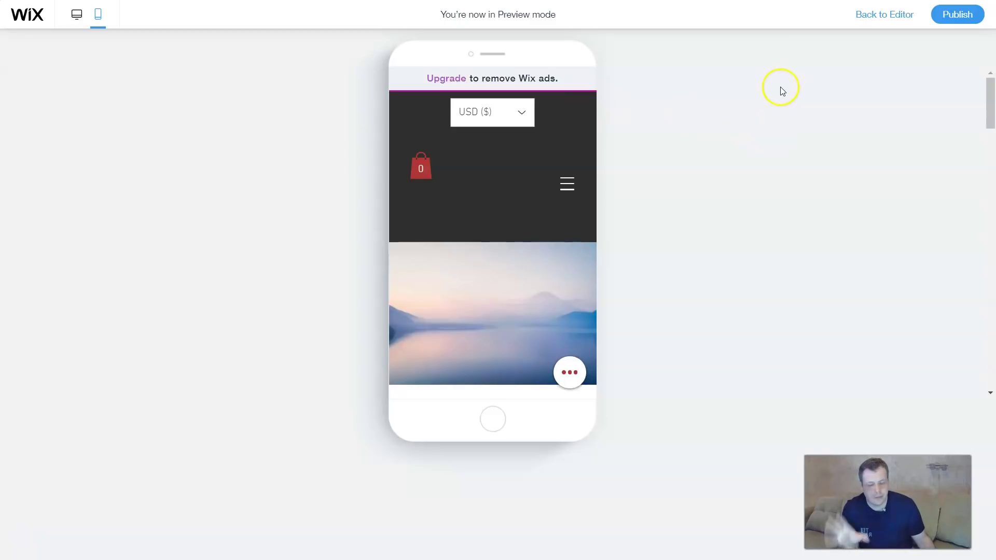
Return from Preview to the editor and switch to the desktop version of the Service Page
left_click(885, 14)
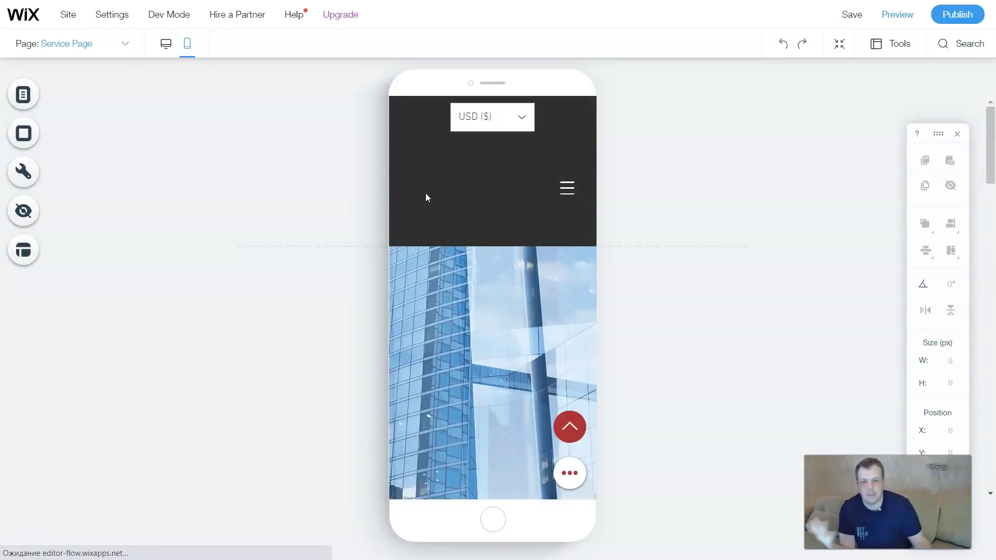
scroll(484, 311, "down", 6)
scroll(491, 287, "down", 5)
scroll(494, 273, "up", 10)
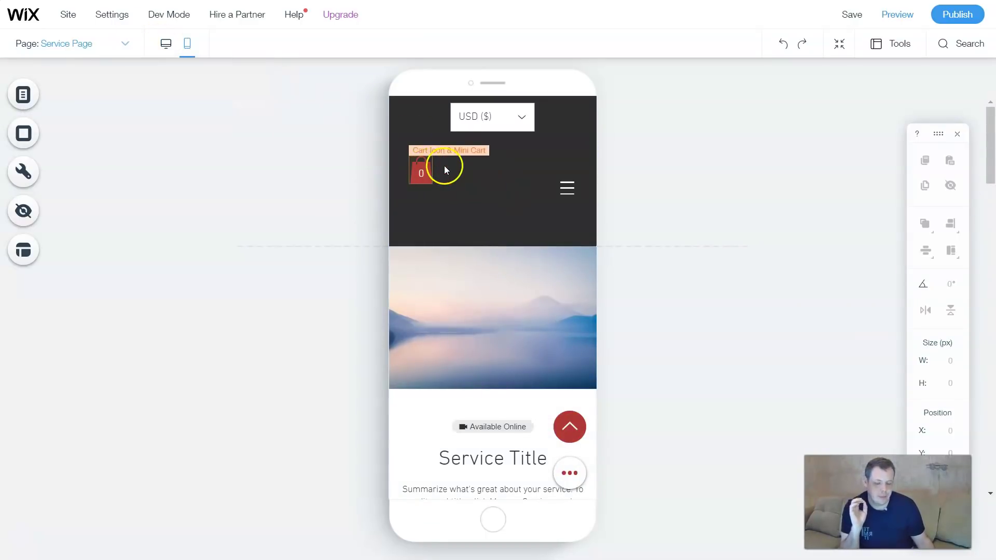
left_click(158, 56)
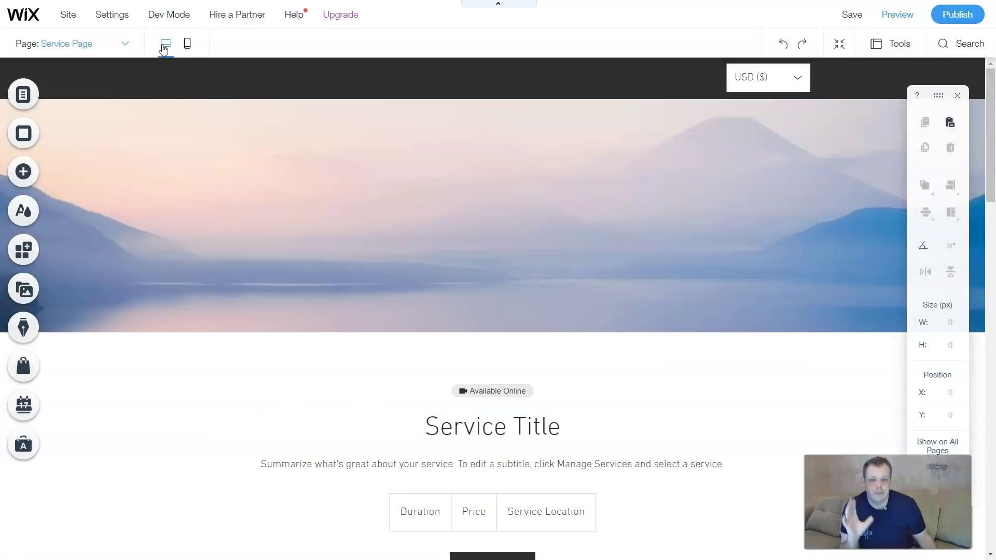
Switch to the desktop Service Page showing the lake image, Duration, Price and Service Location
left_click(520, 233)
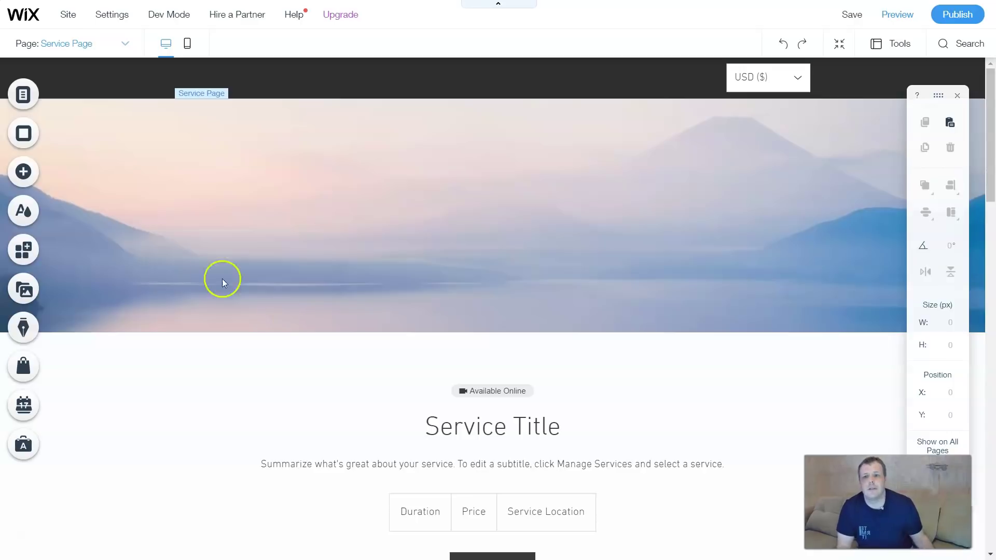
mouse_move(109, 16)
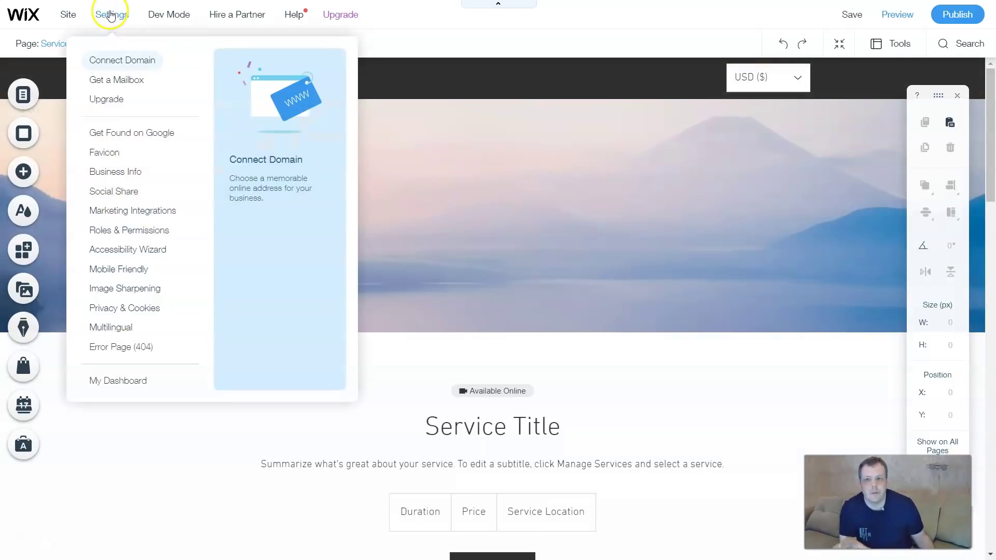